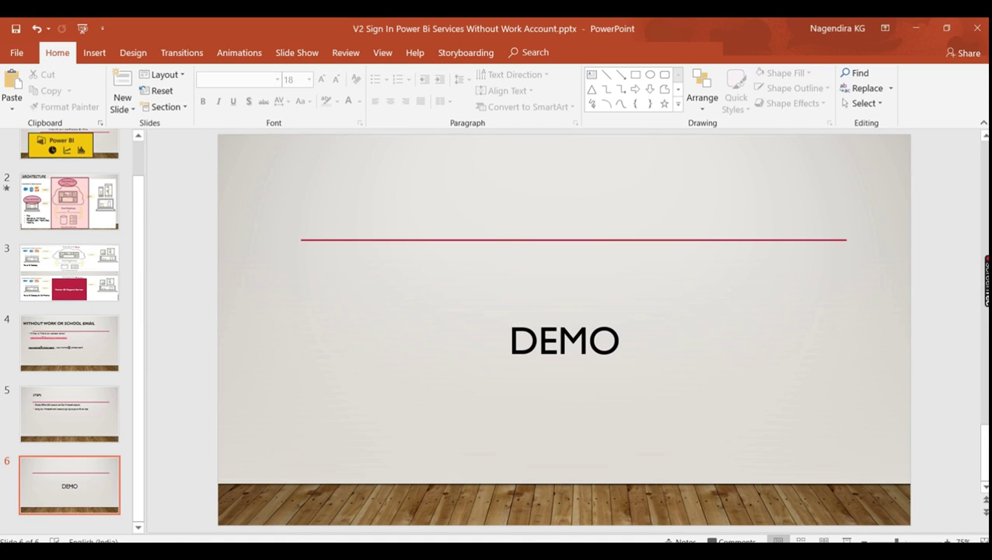
In Edge, search Google for 'office 365 e3 trial' and open Microsoft's Office 365 E3 page.
key("alt+Tab")
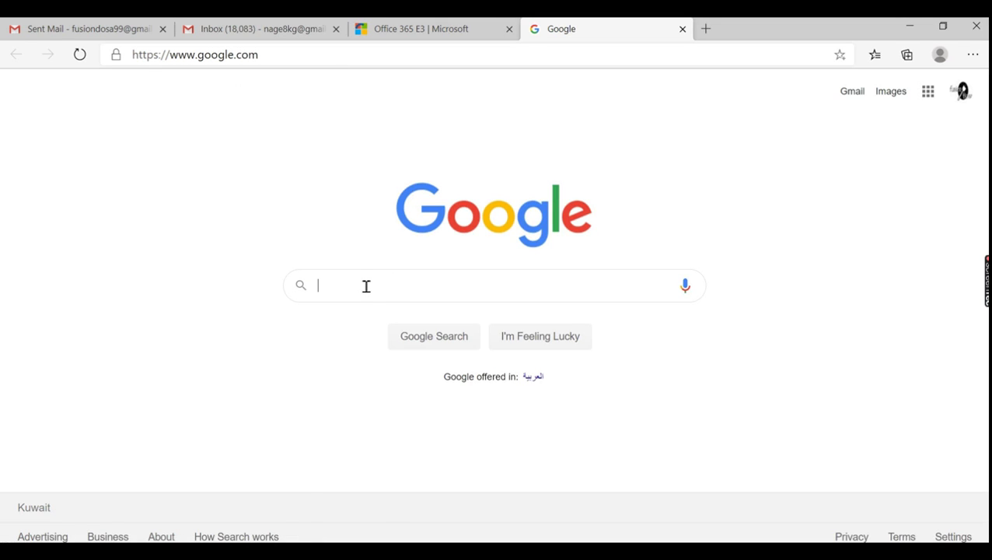
left_click(365, 285)
type("office ")
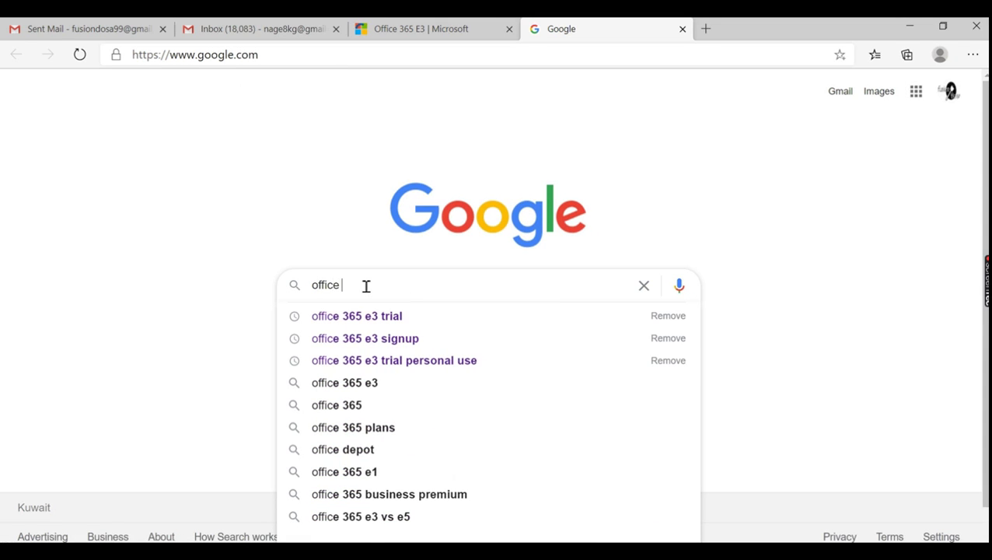
type("365 e3")
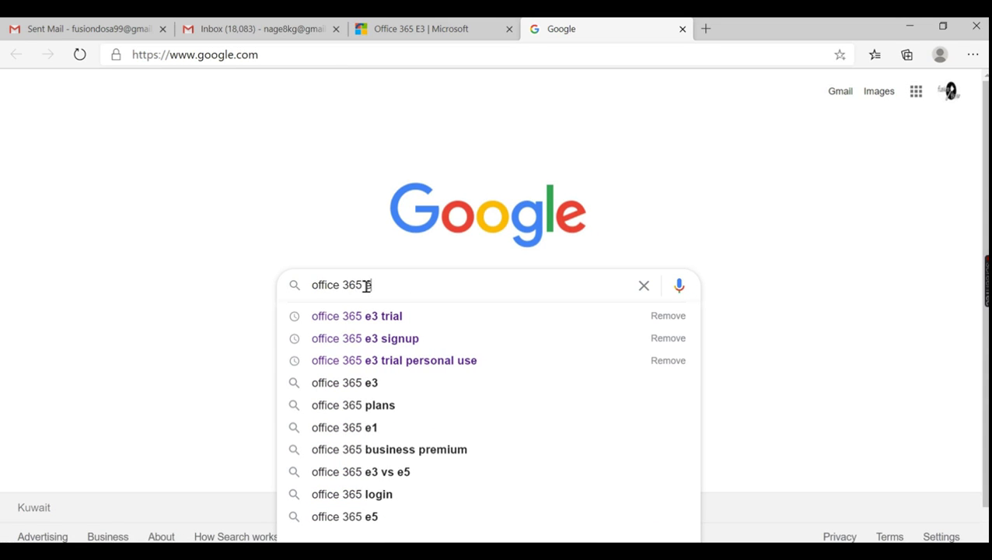
type(" trial")
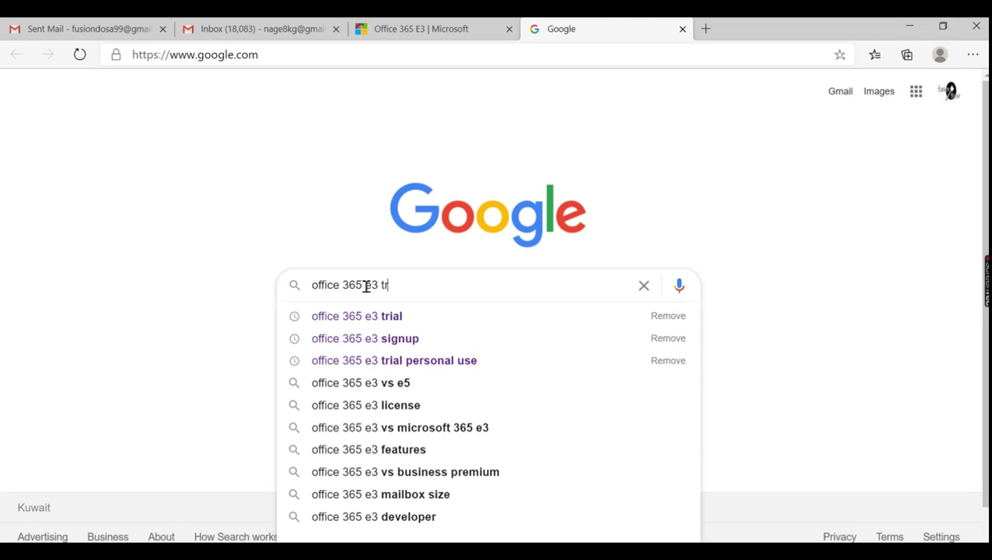
left_click(405, 316)
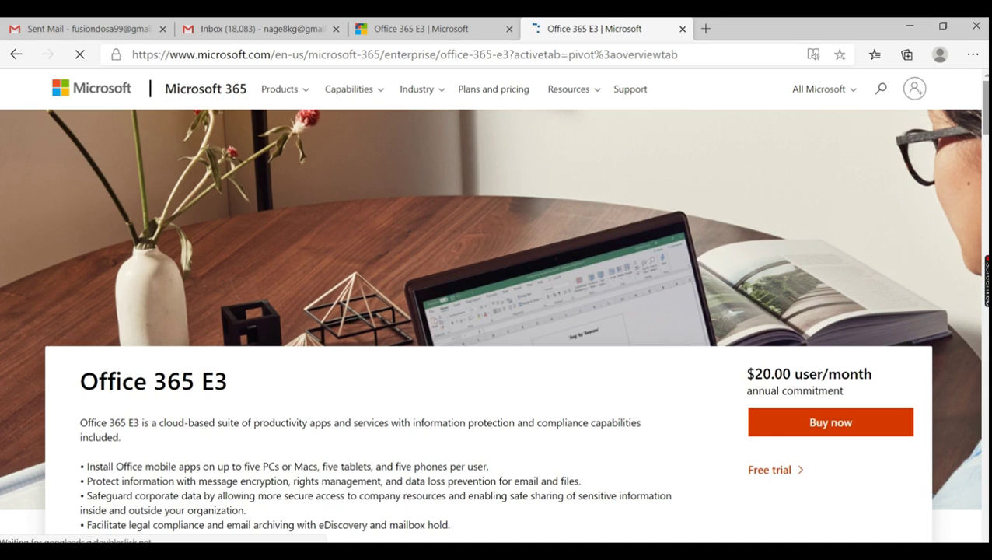
Scroll down the Office 365 E3 page to reach the Free trial link.
scroll(766, 257, "down", 2)
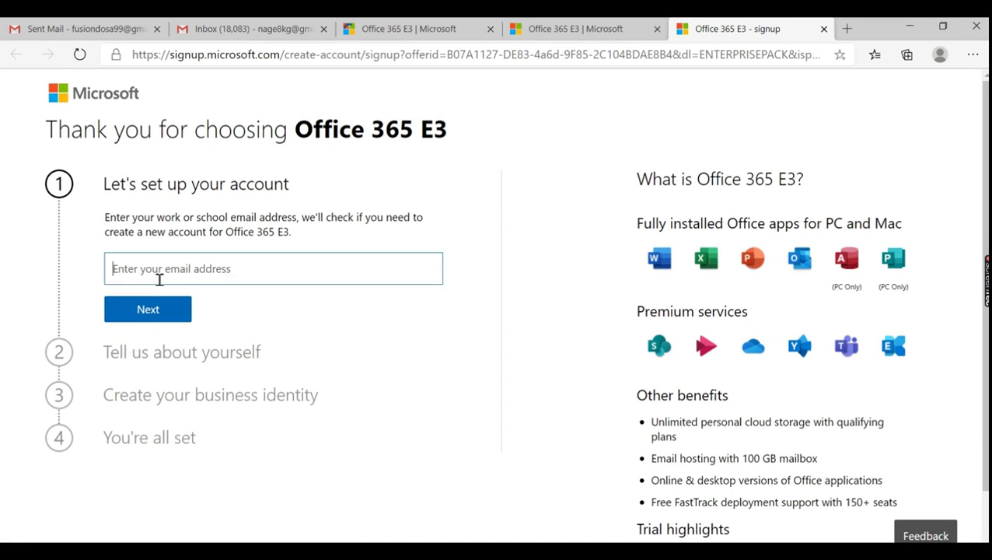
Enter the saved work email address, submit it, and choose to set up a new account.
type("nage")
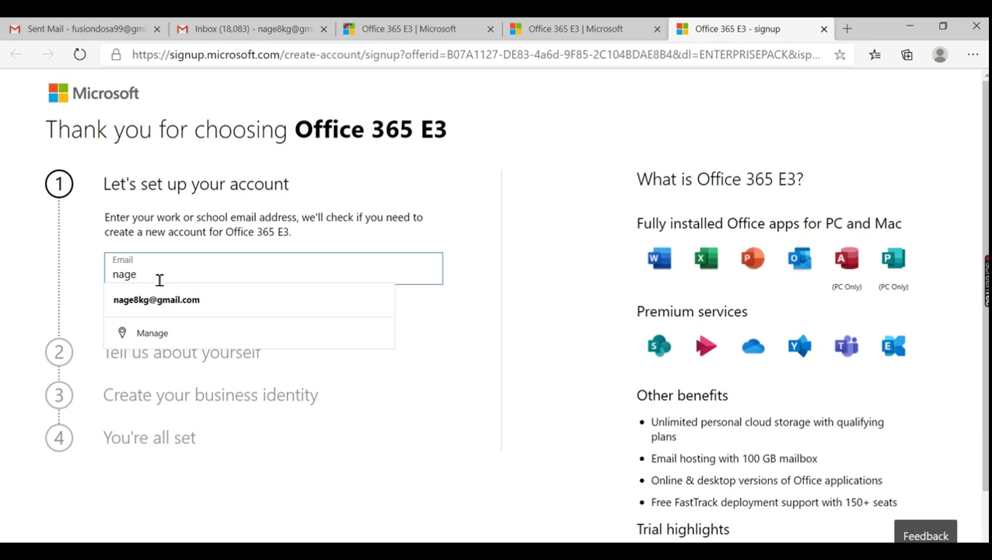
left_click(164, 300)
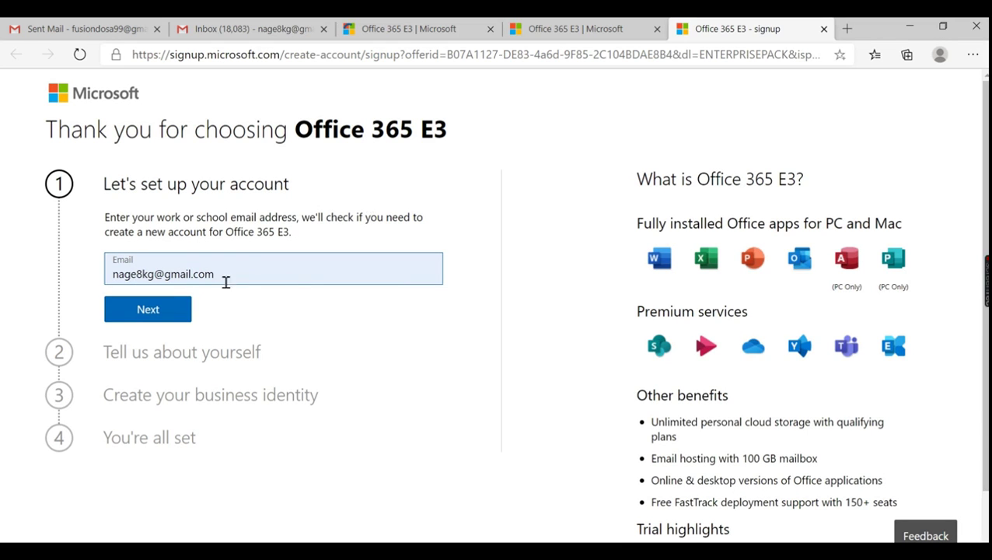
left_click(154, 311)
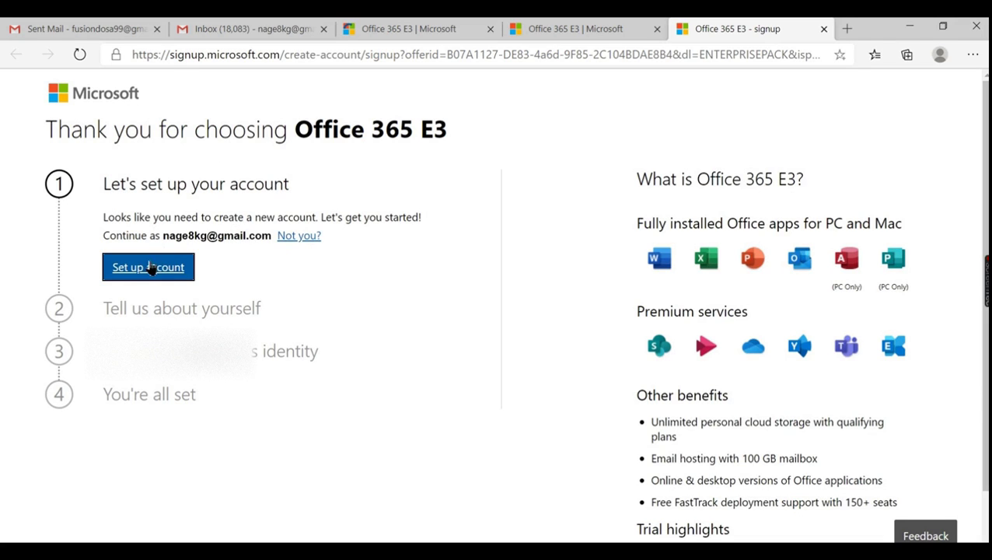
left_click(144, 274)
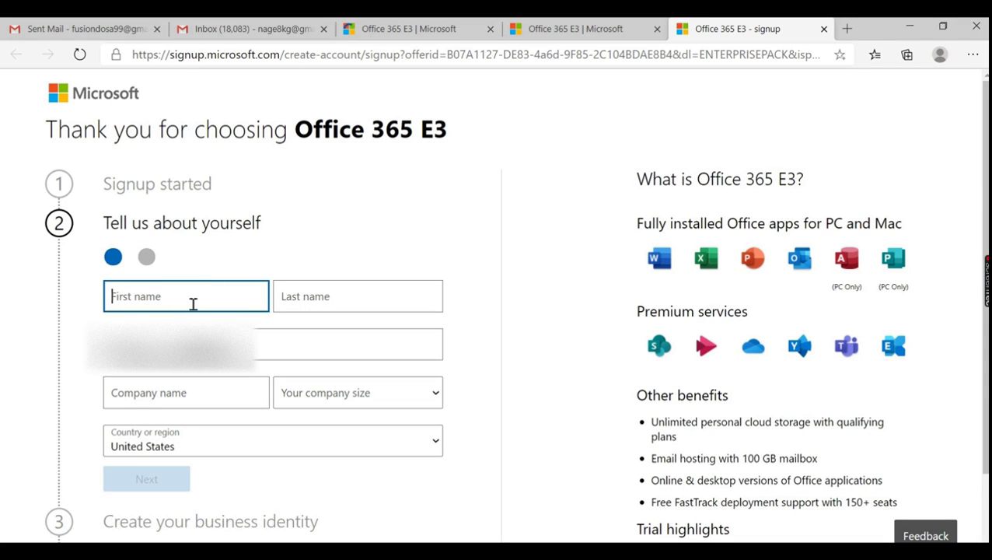
Fill in the first name, last name and company name fields.
type("analy")
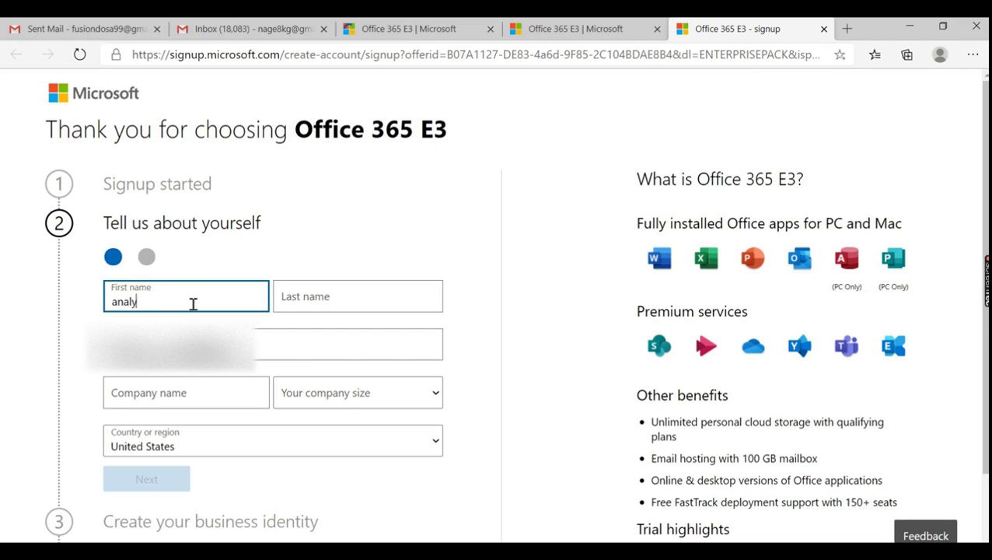
type("tics")
key("Tab")
type("nags")
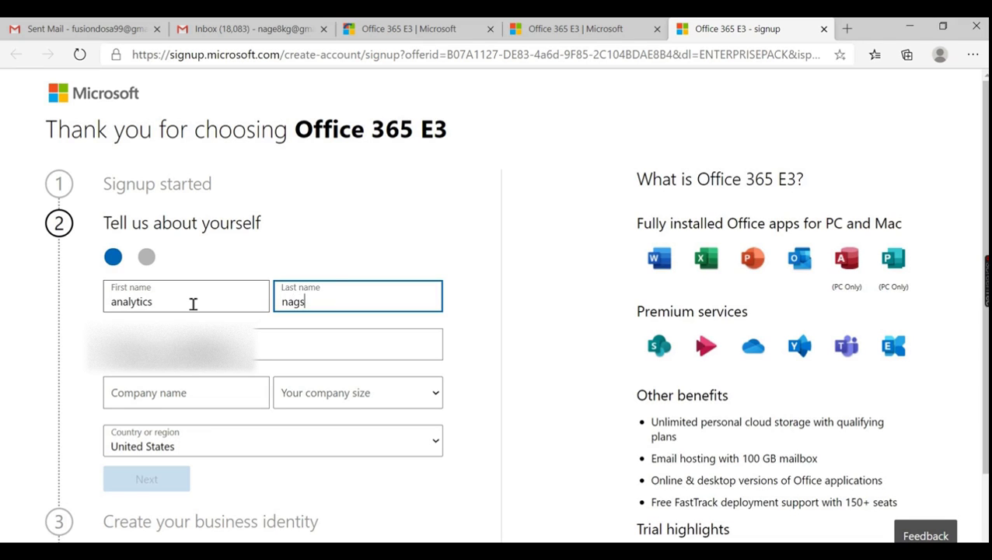
key("Tab")
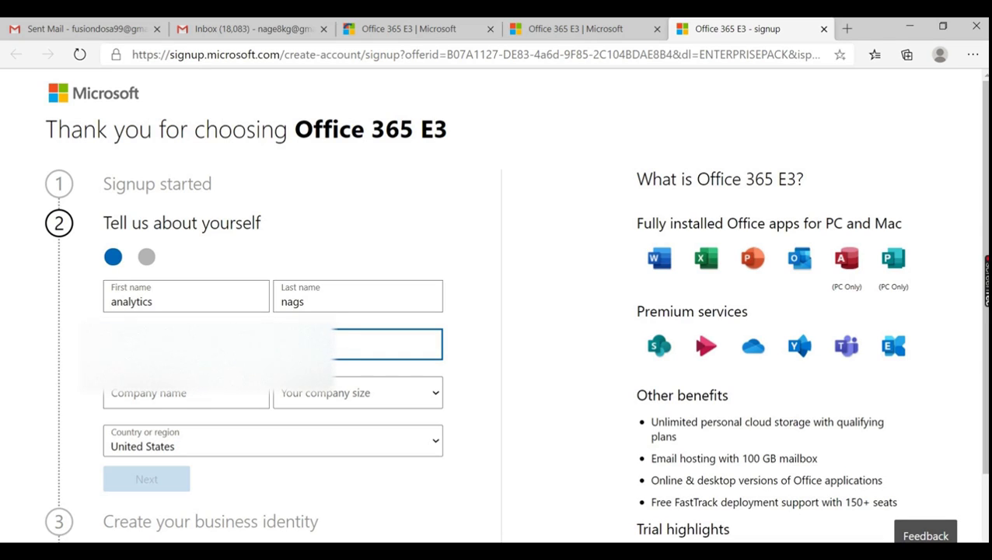
left_click(177, 394)
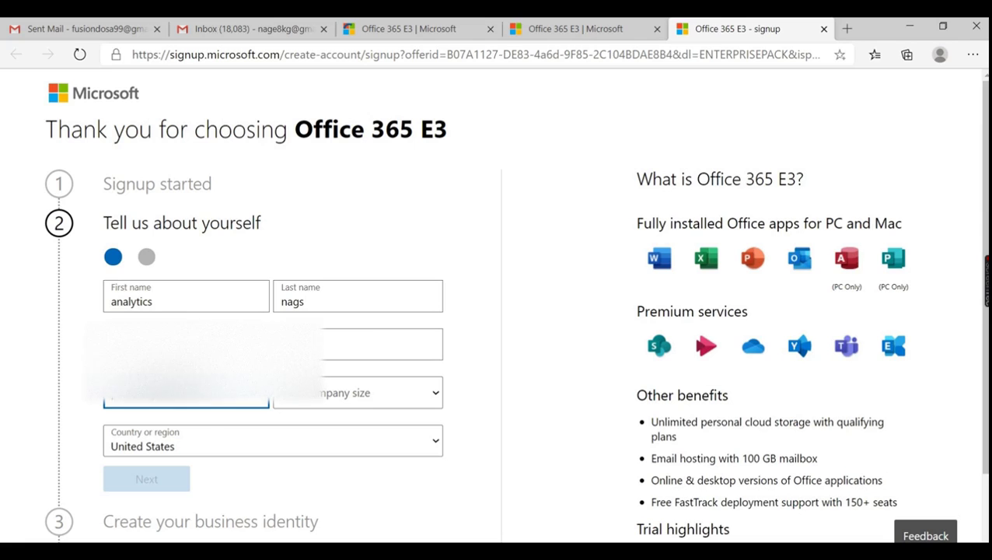
key("Tab")
Choose company size 2-4 people and country India, then submit the details.
left_click(349, 399)
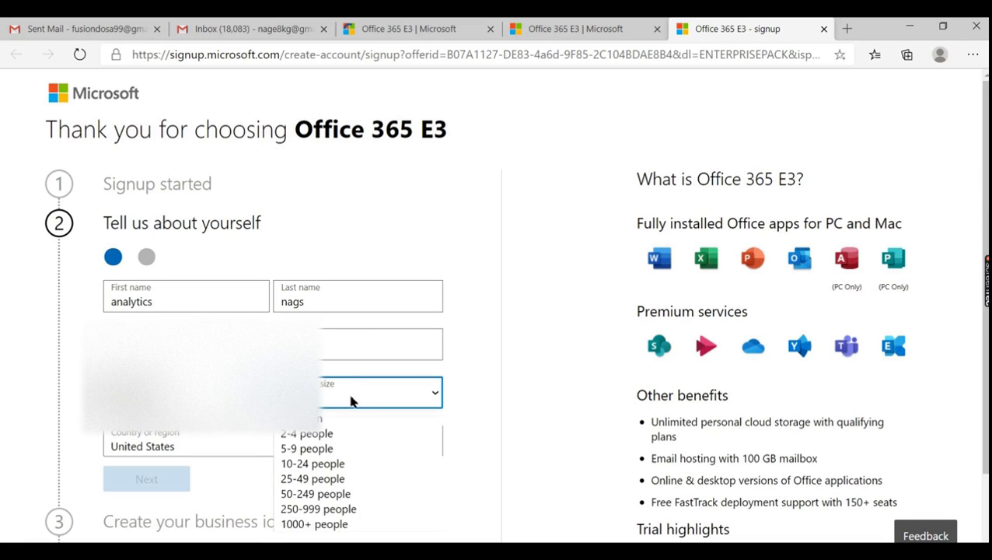
left_click(320, 433)
left_click(284, 448)
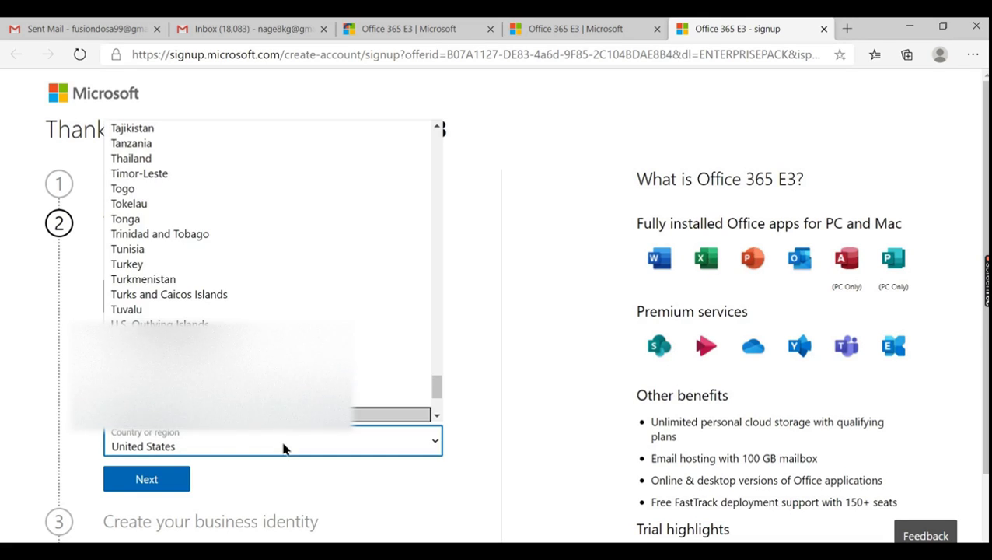
type("in")
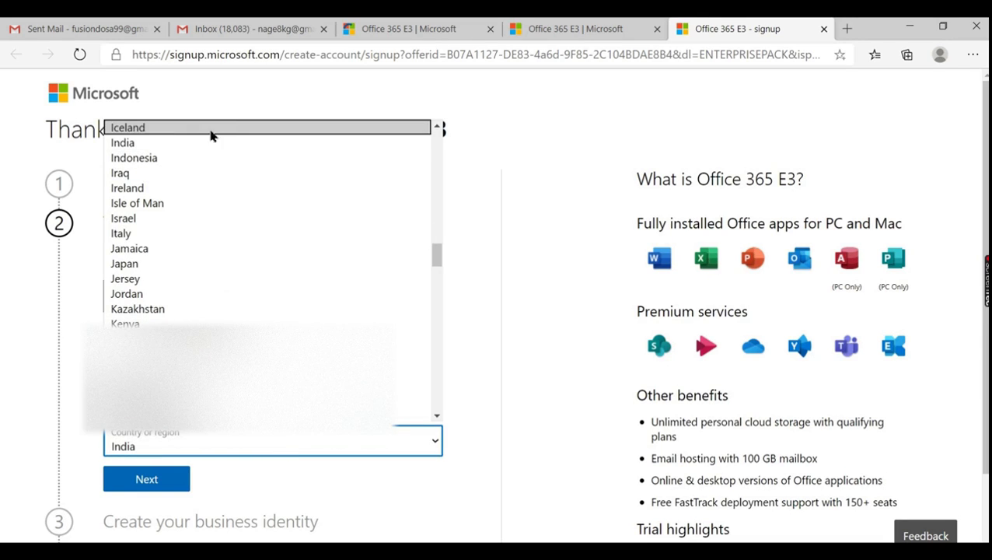
left_click(183, 158)
left_click(157, 449)
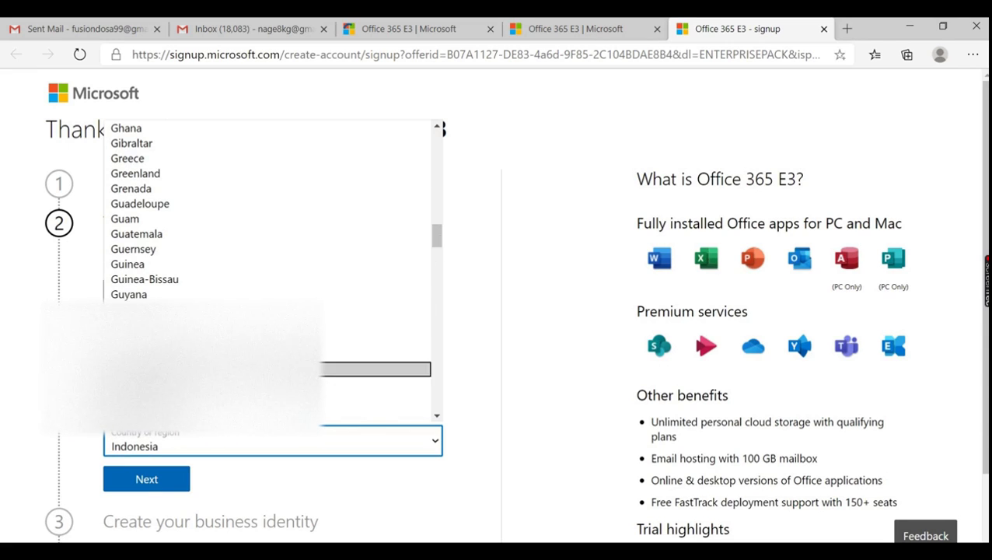
left_click(210, 399)
left_click(158, 486)
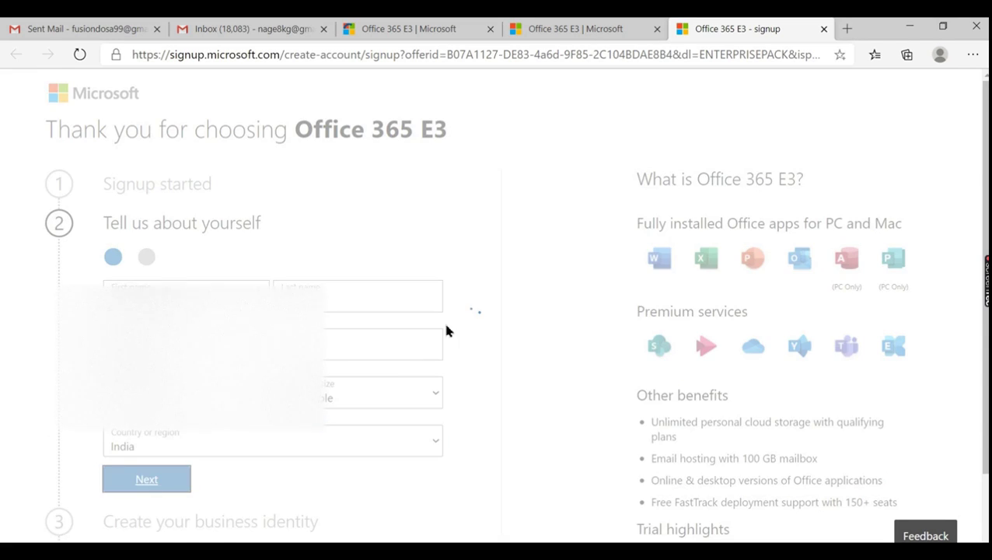
mouse_move(982, 289)
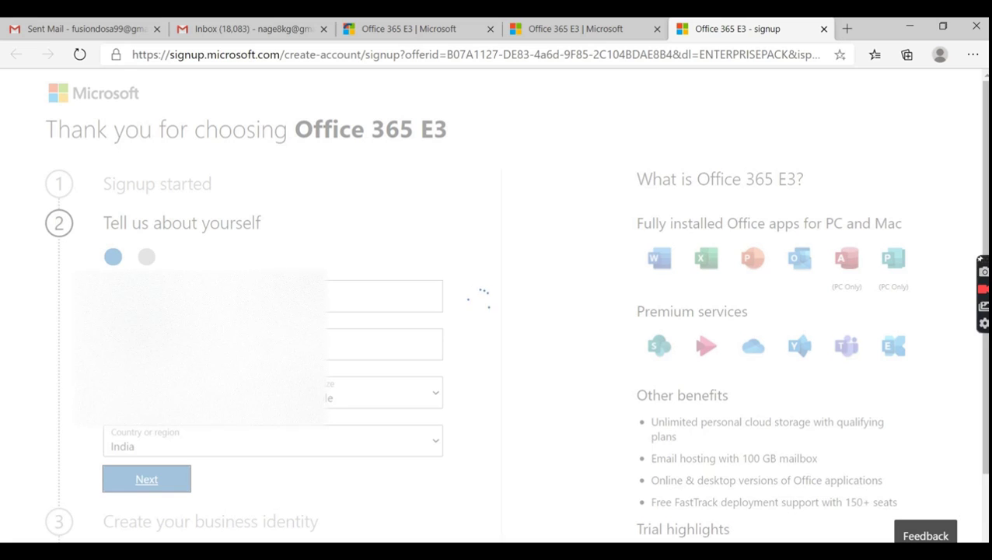
Have a verification code texted to the phone and submit the received code.
scroll(974, 182, "down", 1)
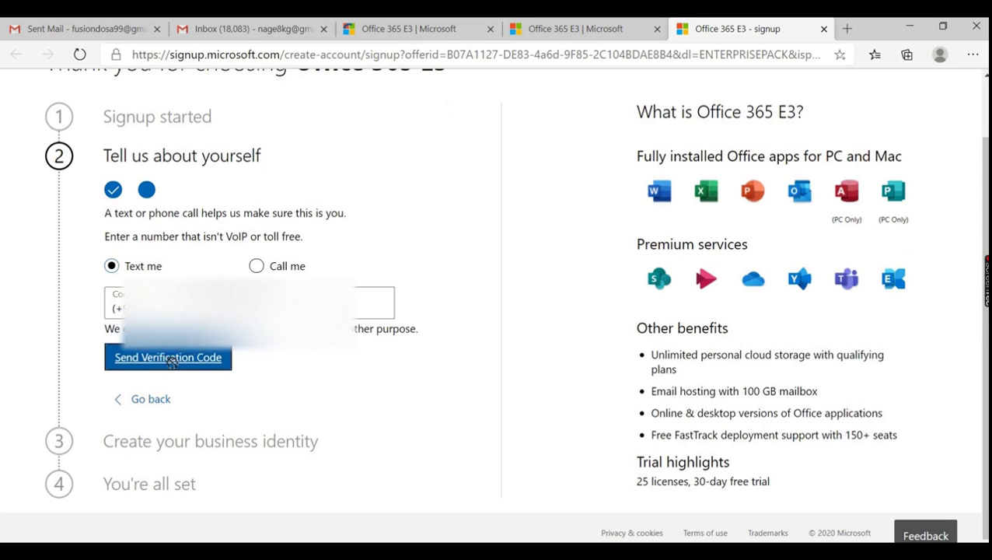
left_click(171, 358)
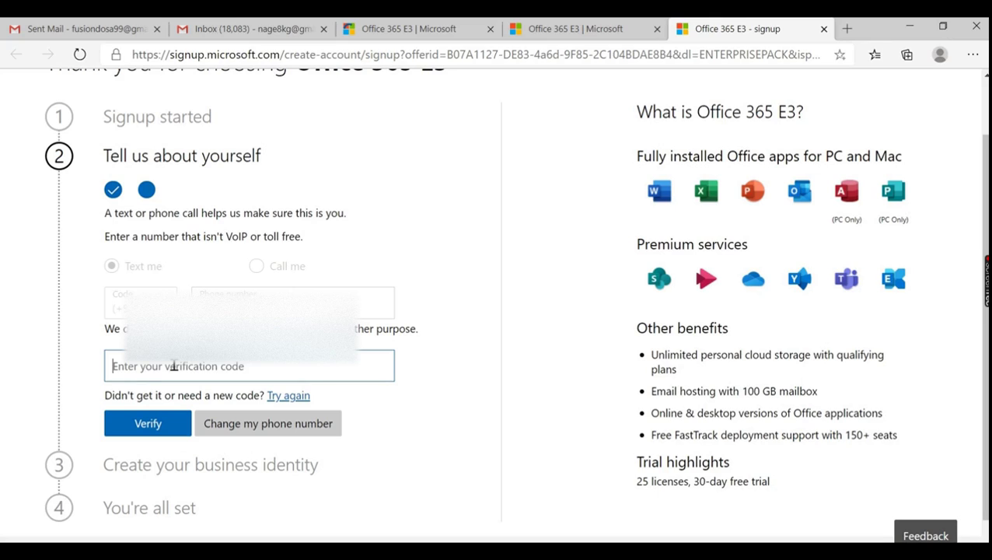
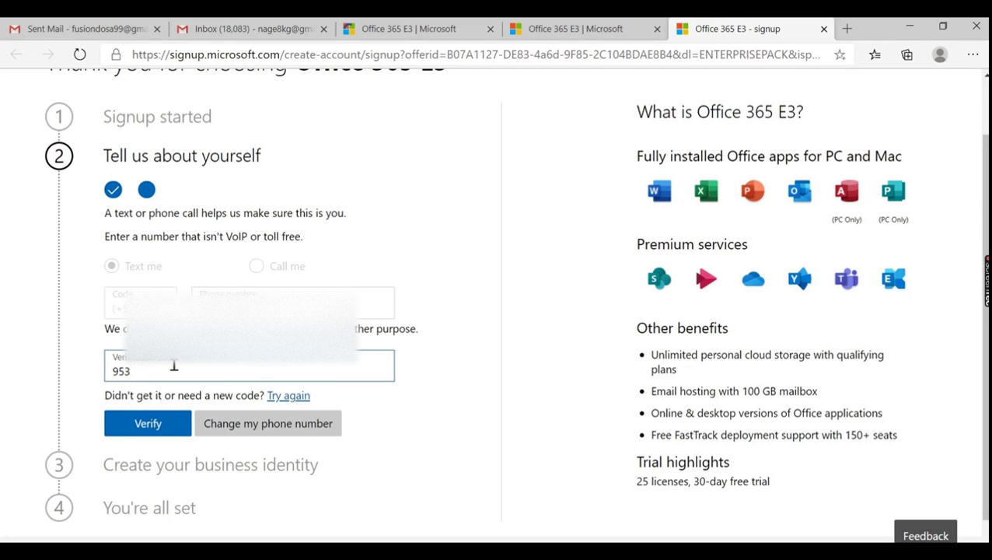
left_click(144, 424)
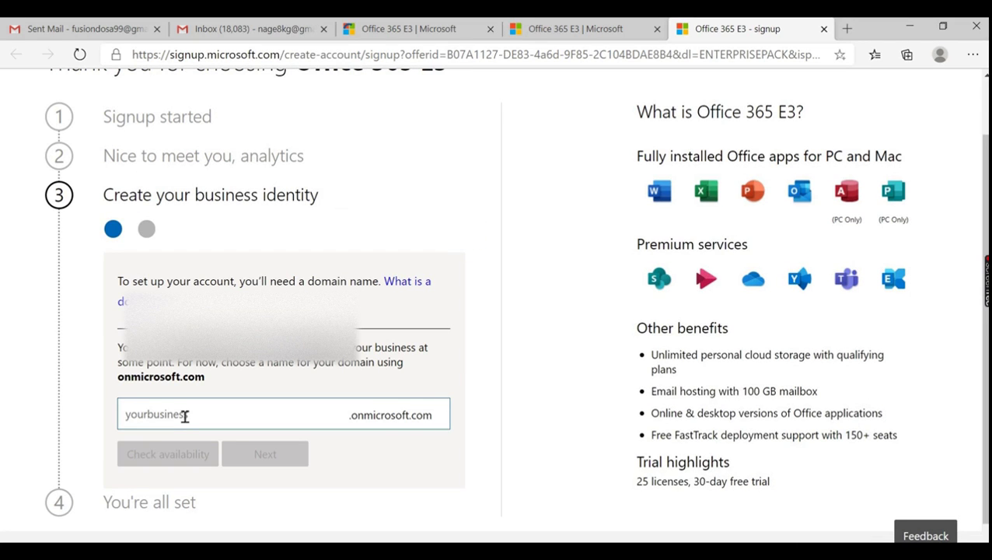
Enter a business domain name, confirm it is available on onmicrosoft.com, and continue.
type("ana")
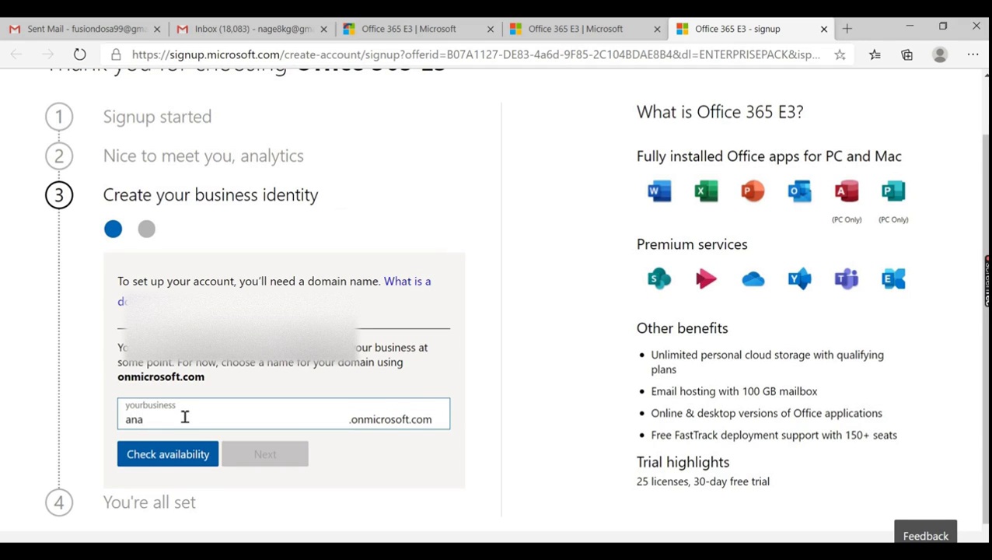
type("lyticsnags")
left_click(164, 464)
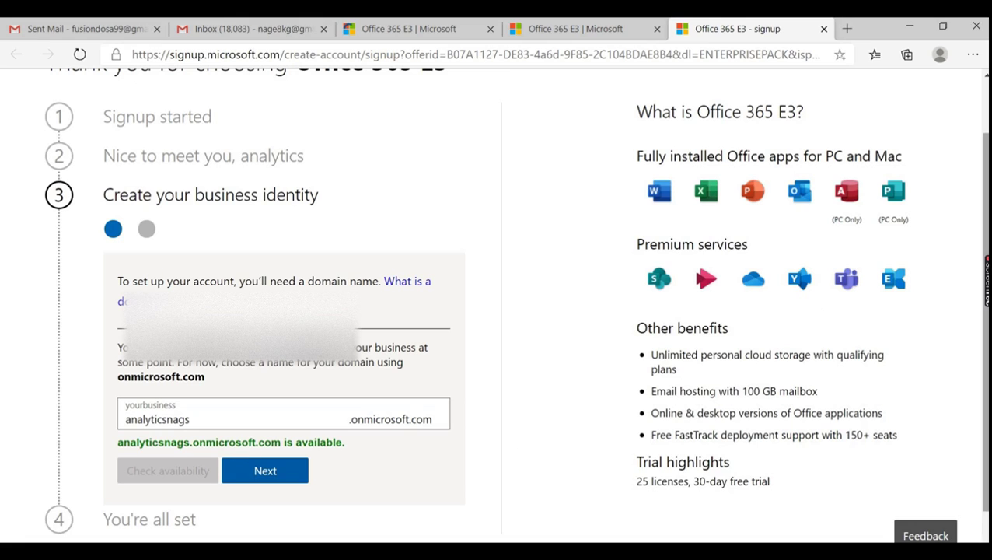
scroll(513, 304, "down", 1)
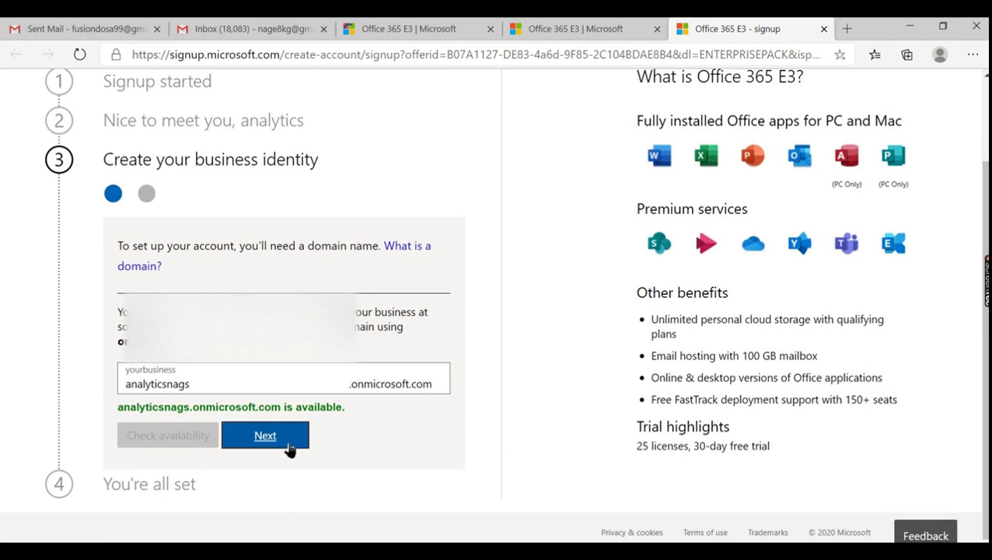
left_click(286, 445)
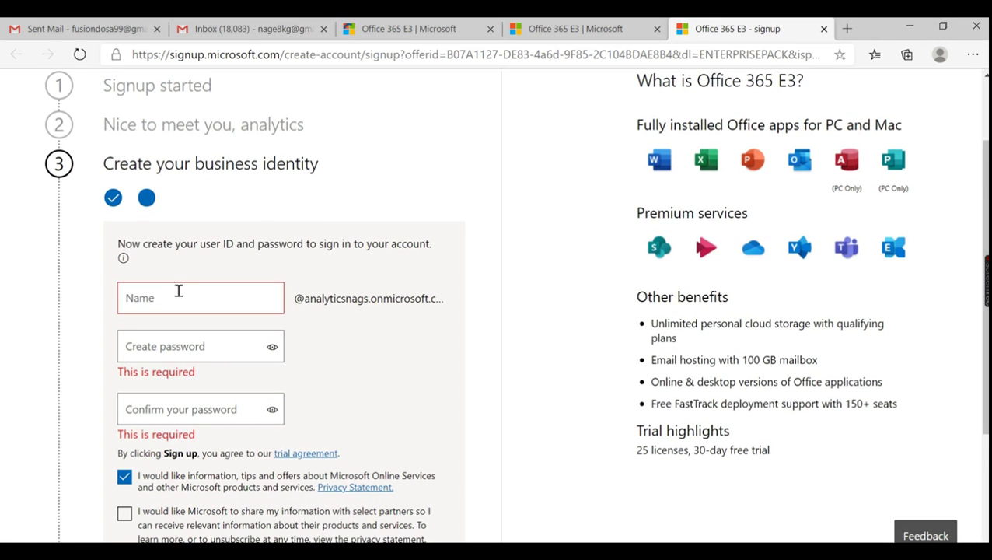
Enter the user name, the account password and the password confirmation.
left_click(138, 348)
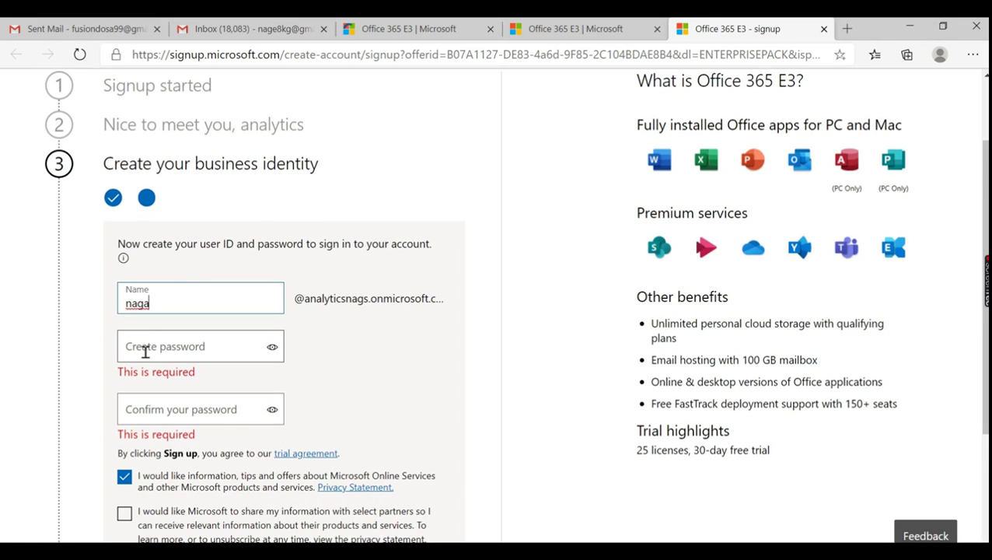
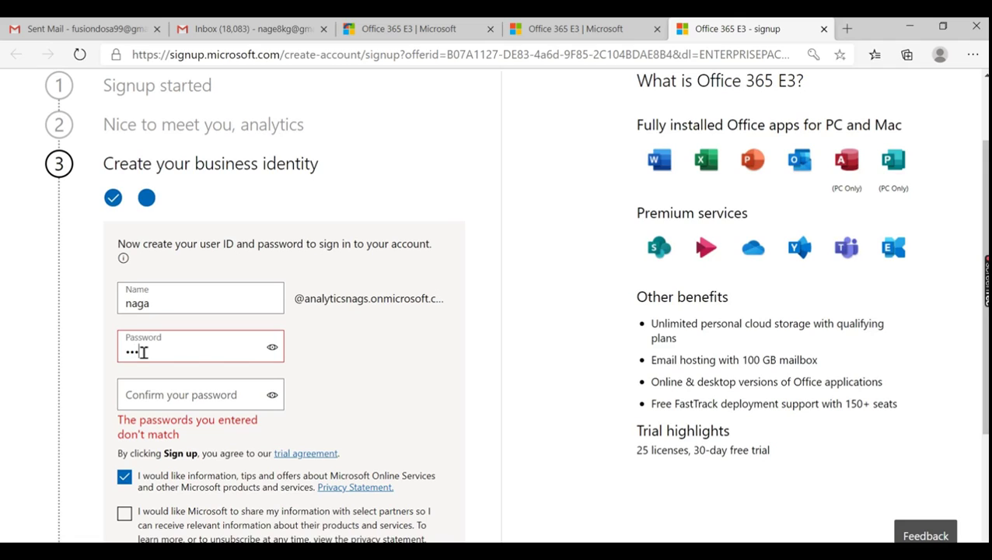
key("Tab")
left_click(172, 393)
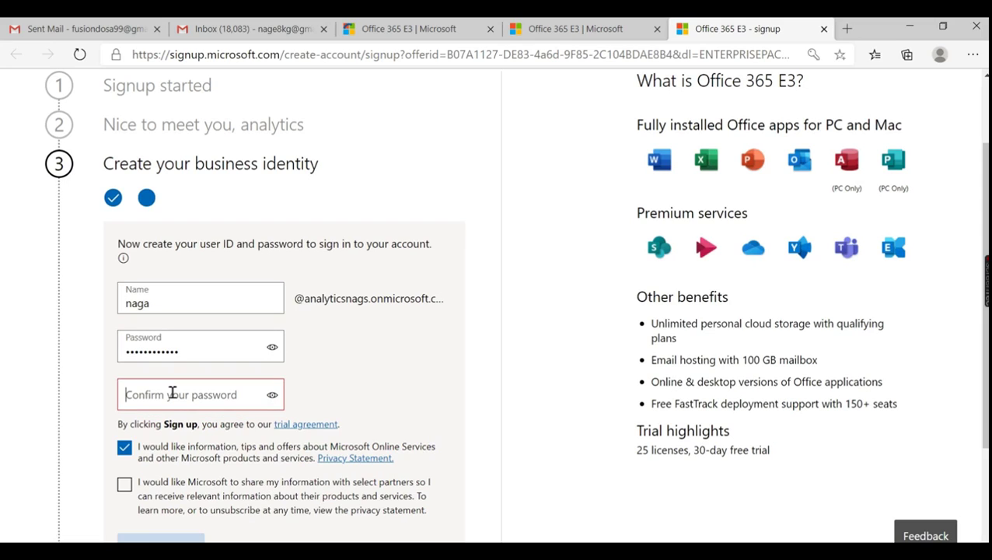
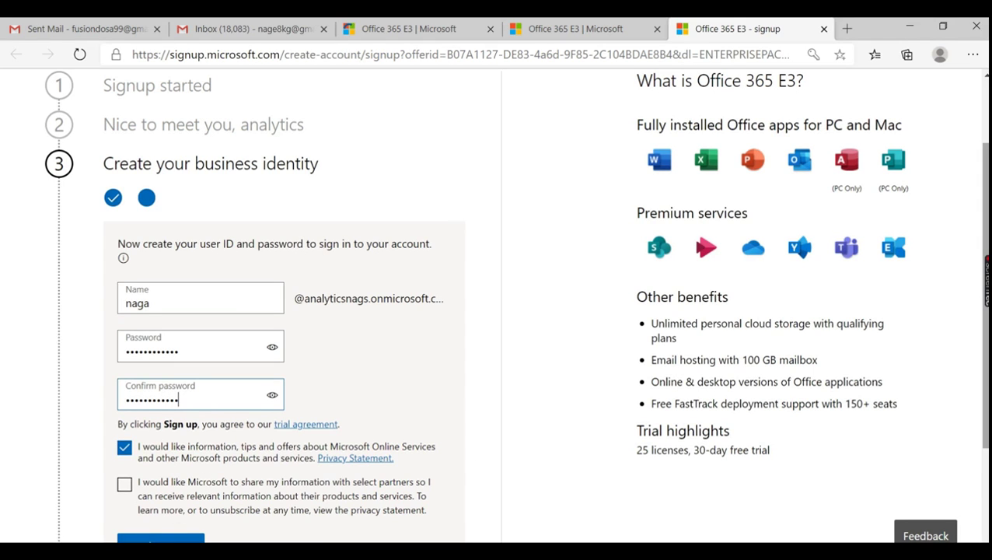
Leave both marketing and partner-sharing options unticked and sign up.
scroll(985, 296, "down", 3)
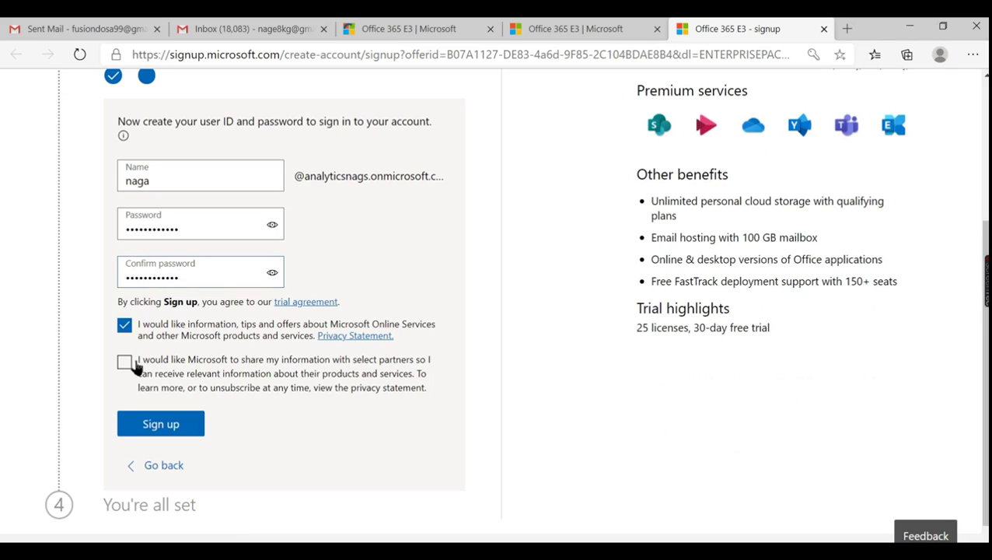
left_click(128, 363)
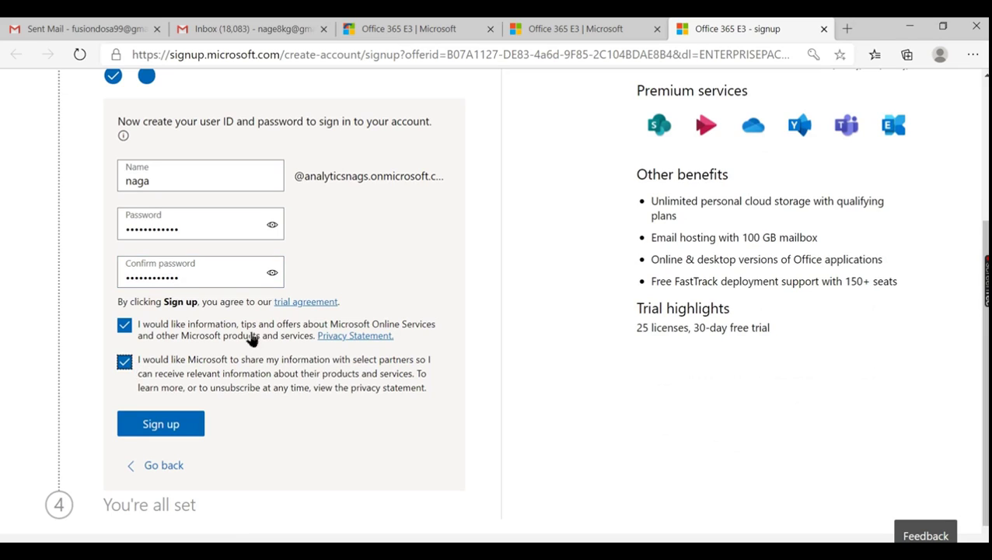
left_click(135, 332)
left_click(134, 332)
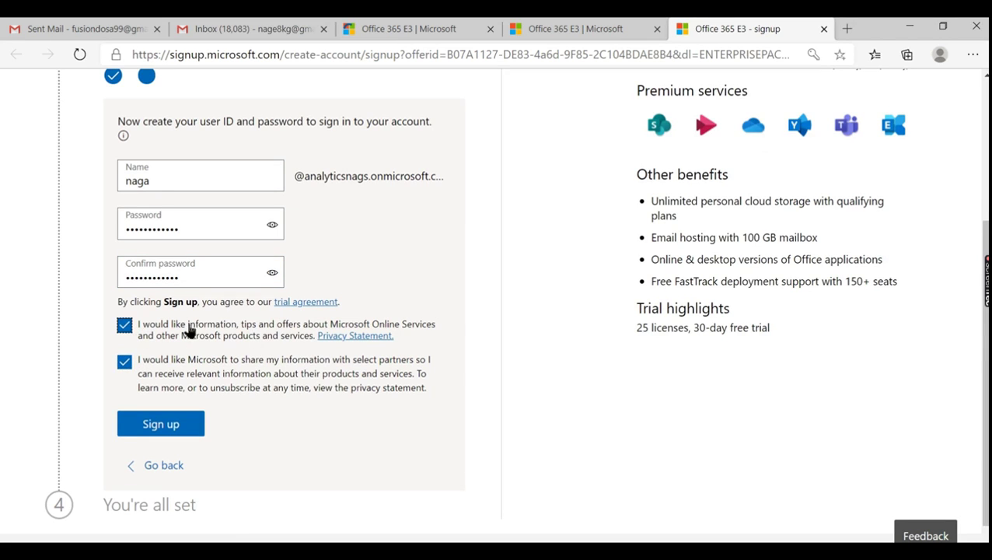
left_click(140, 332)
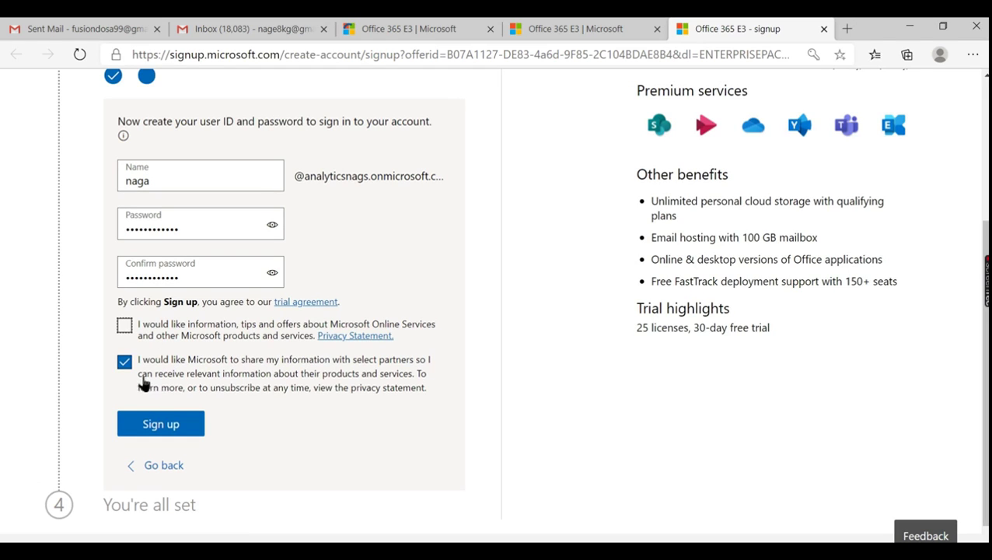
left_click(124, 364)
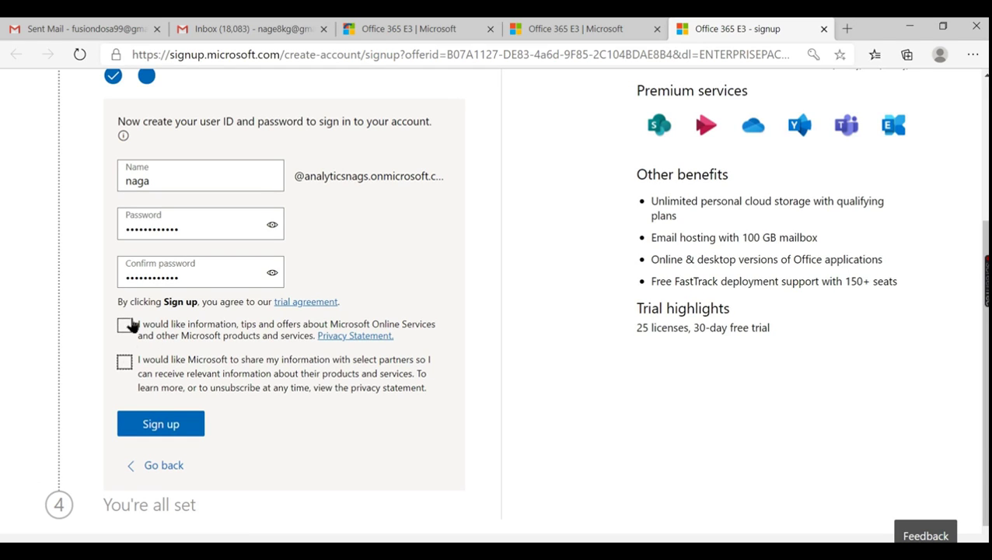
left_click(187, 424)
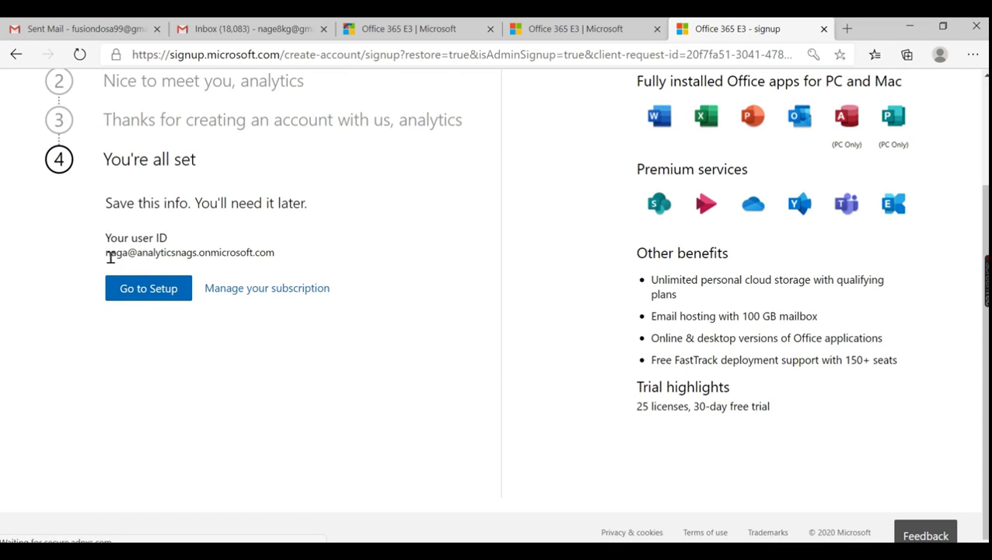
Note the new user ID, go to setup, and cycle windows back to Edge.
left_click_drag(109, 257, 302, 269)
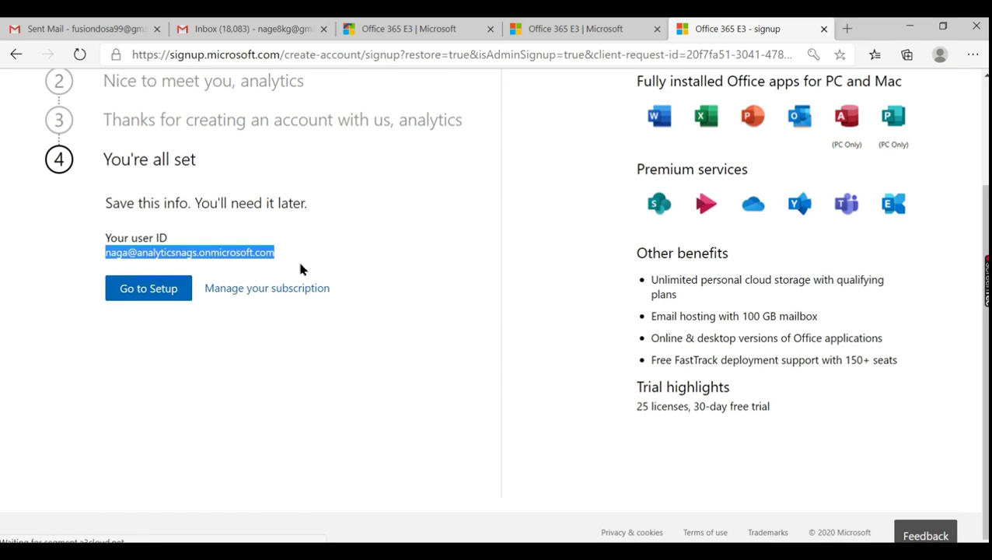
left_click(146, 295)
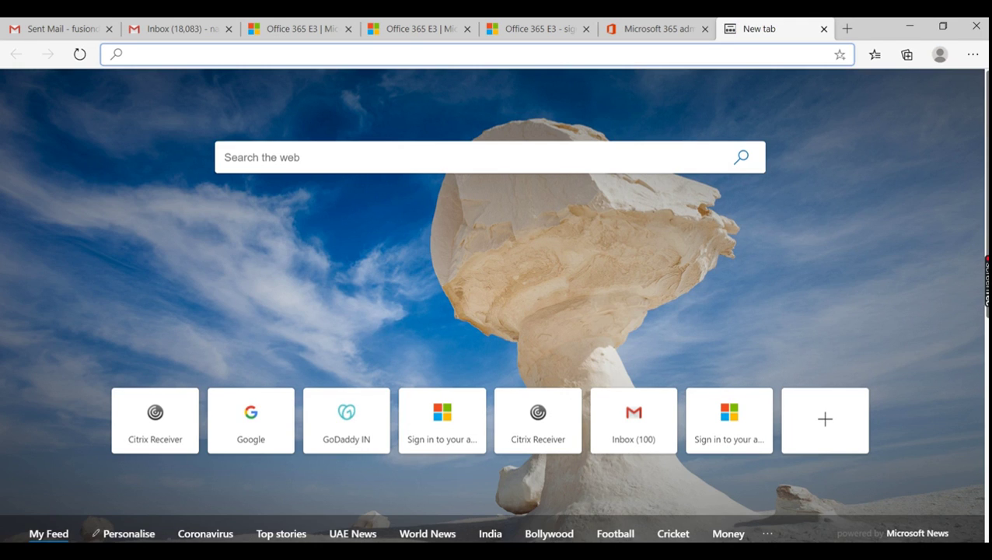
key("alt+Tab")
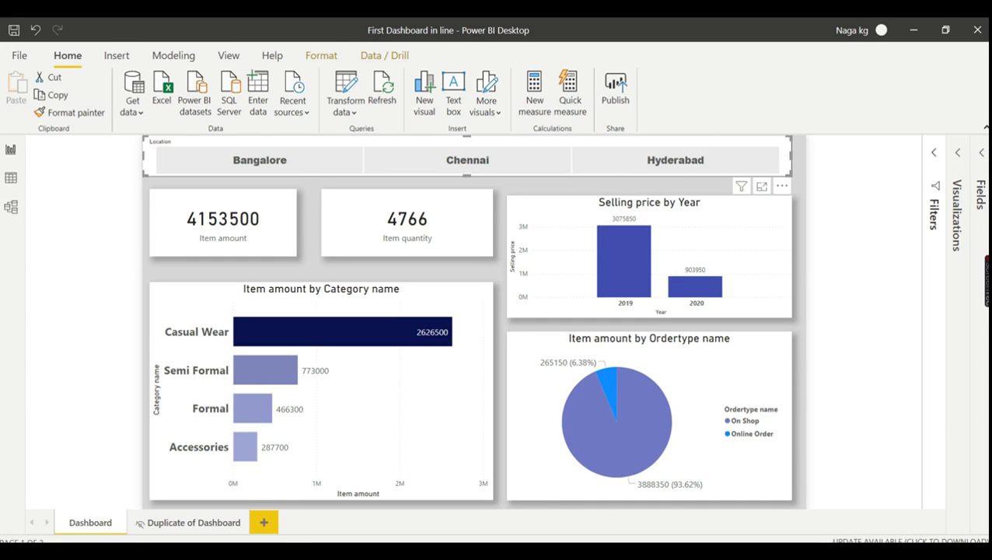
key("alt+Tab")
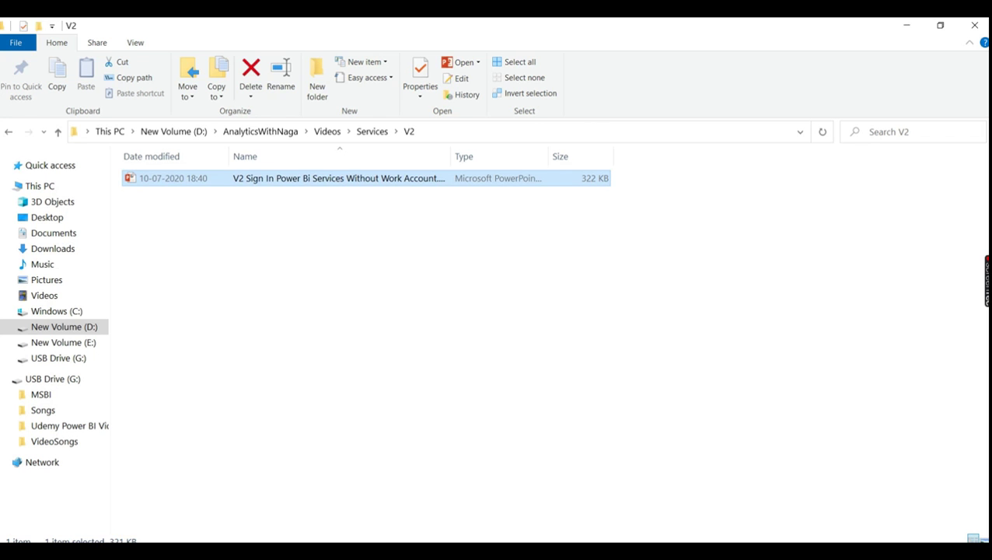
key("alt+Tab")
Go to app.powerbi.com in a new tab and sign in with the new onmicrosoft.com account's password.
left_click(847, 28)
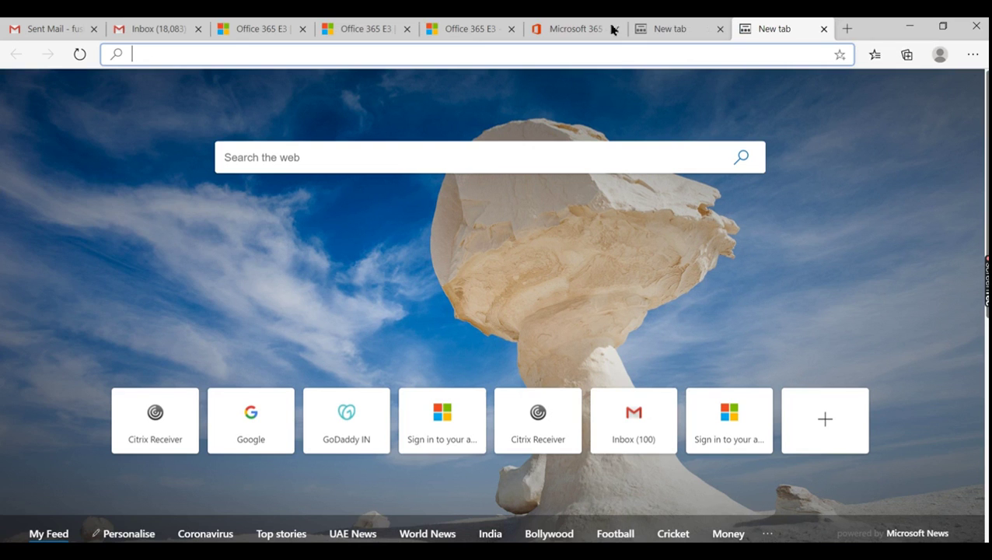
type("app.powerbi.com")
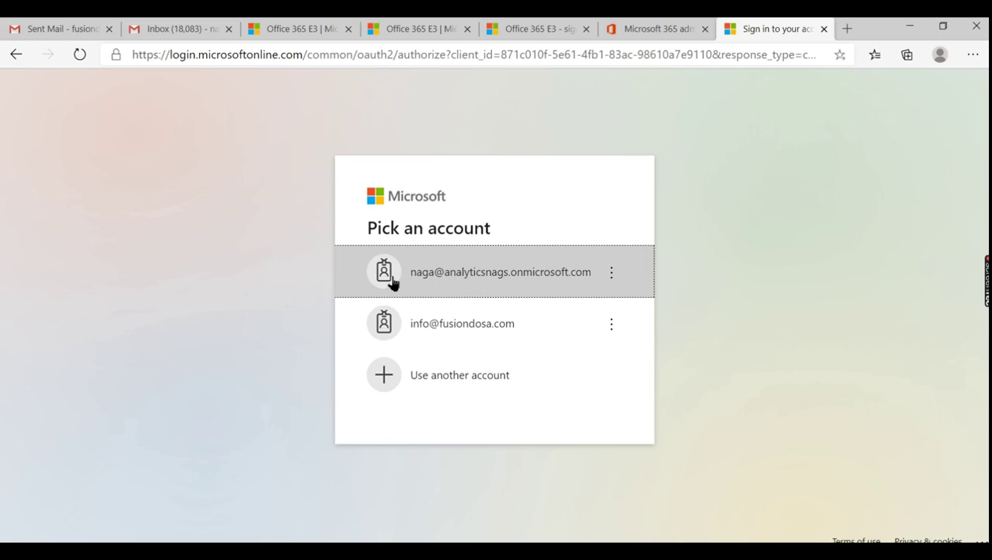
left_click(490, 288)
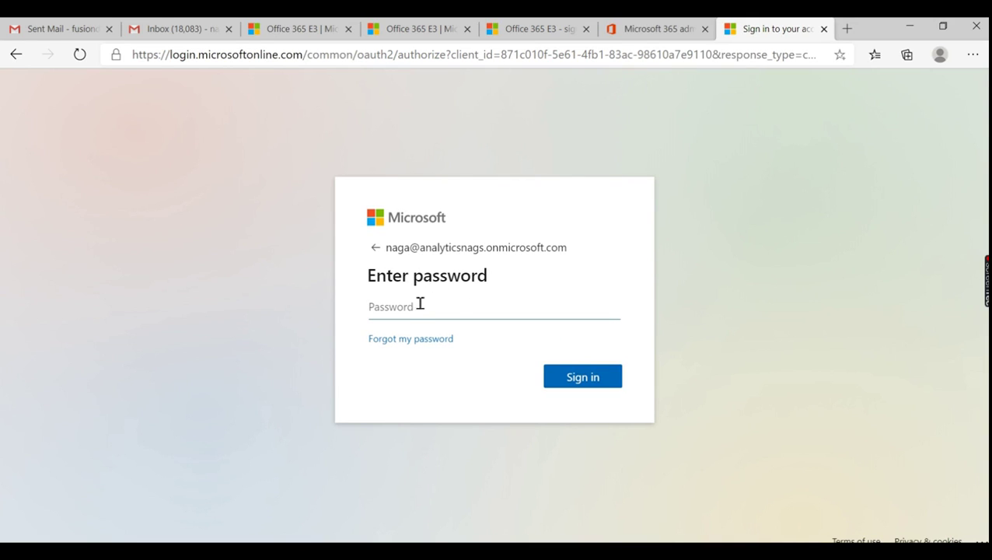
type("*")
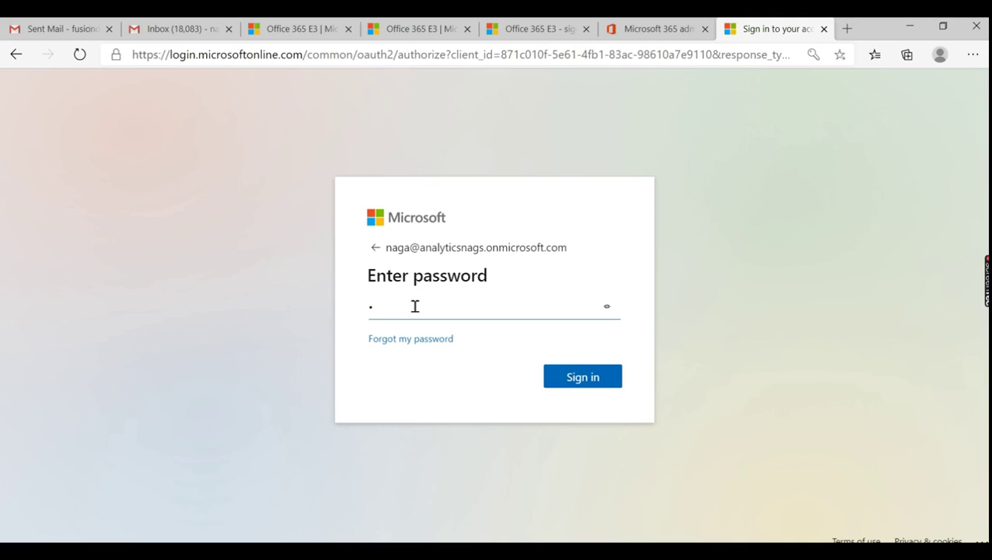
type("**********")
left_click(569, 381)
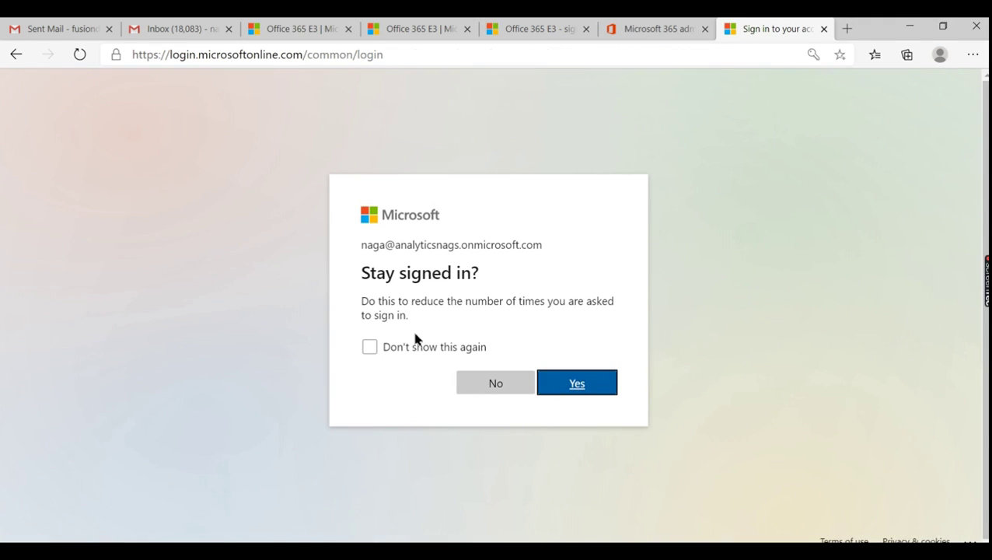
Stay signed in without being asked again, then start the Power BI signup.
left_click(405, 347)
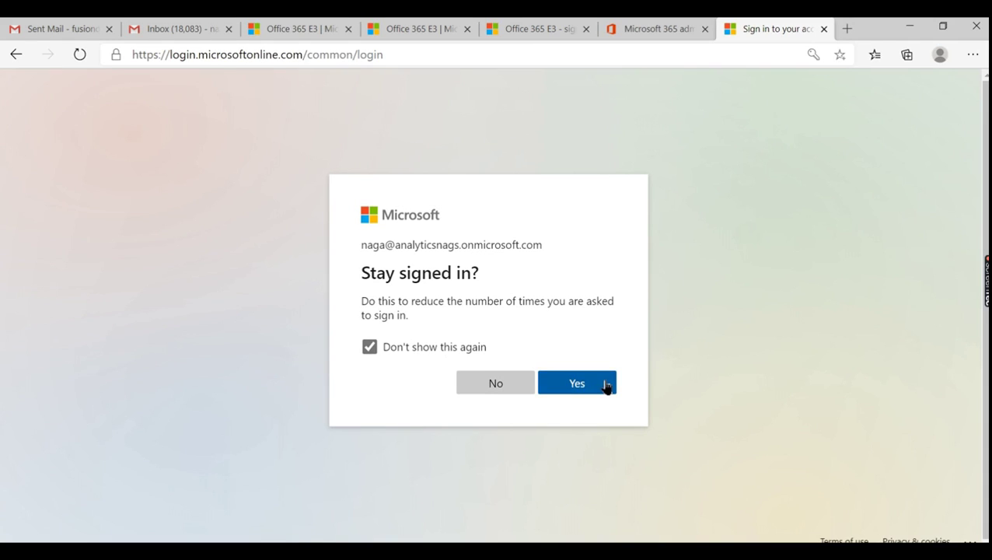
left_click(604, 384)
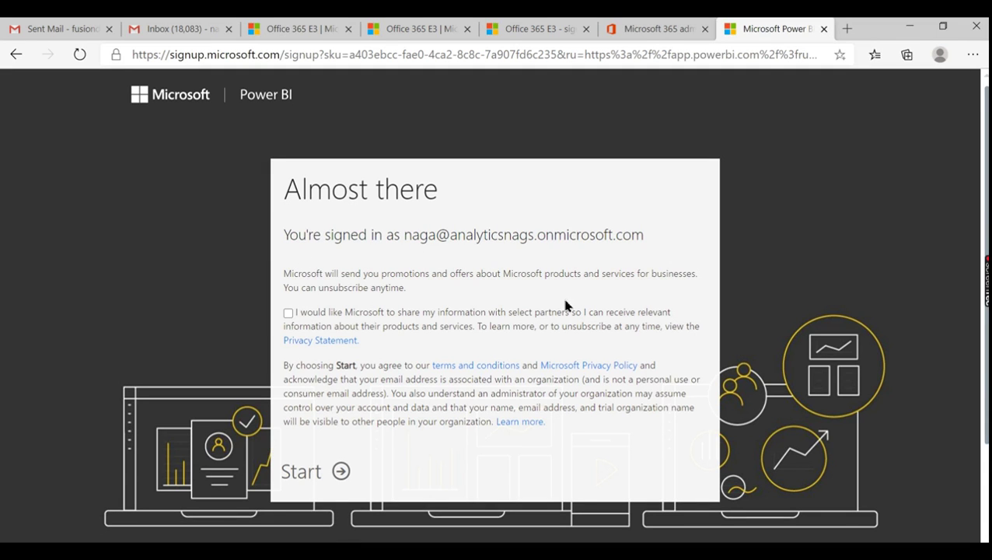
left_click(344, 473)
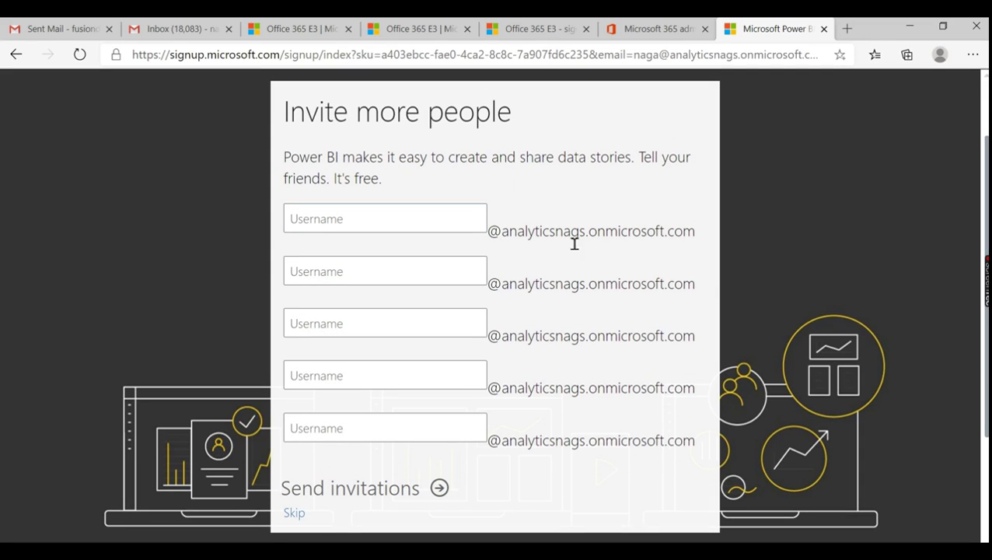
Skip inviting other people so the Power BI trial signup completes.
left_click_drag(502, 234, 580, 235)
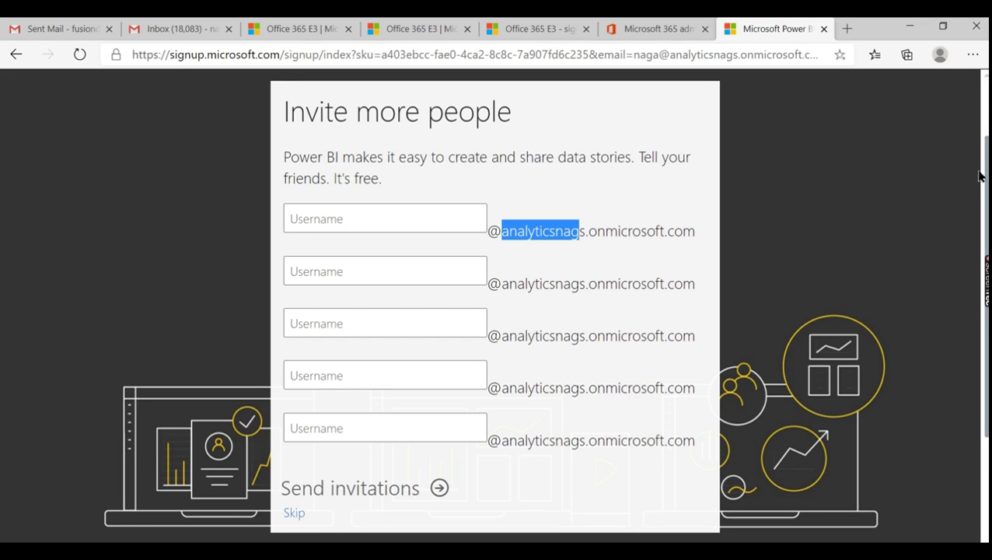
scroll(498, 311, "down", 1)
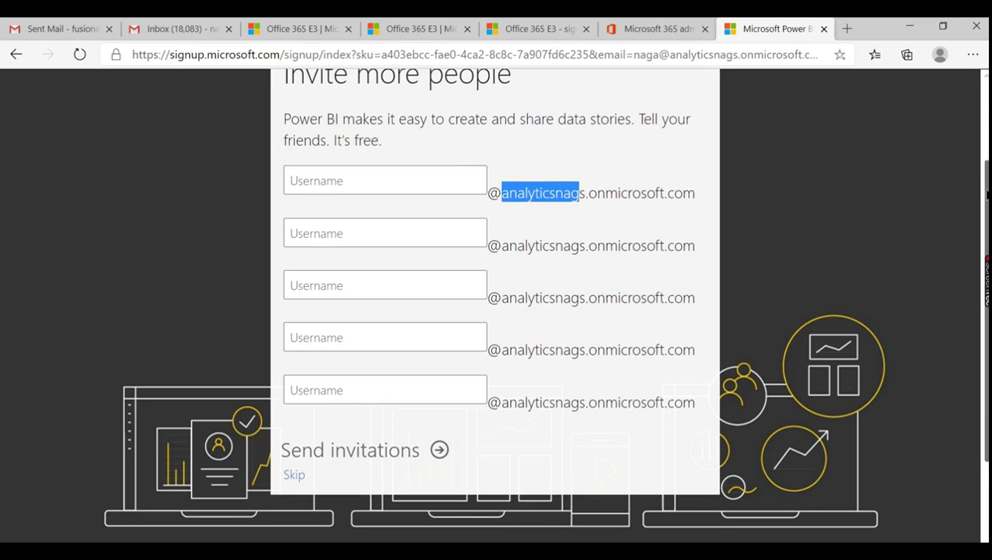
left_click(294, 473)
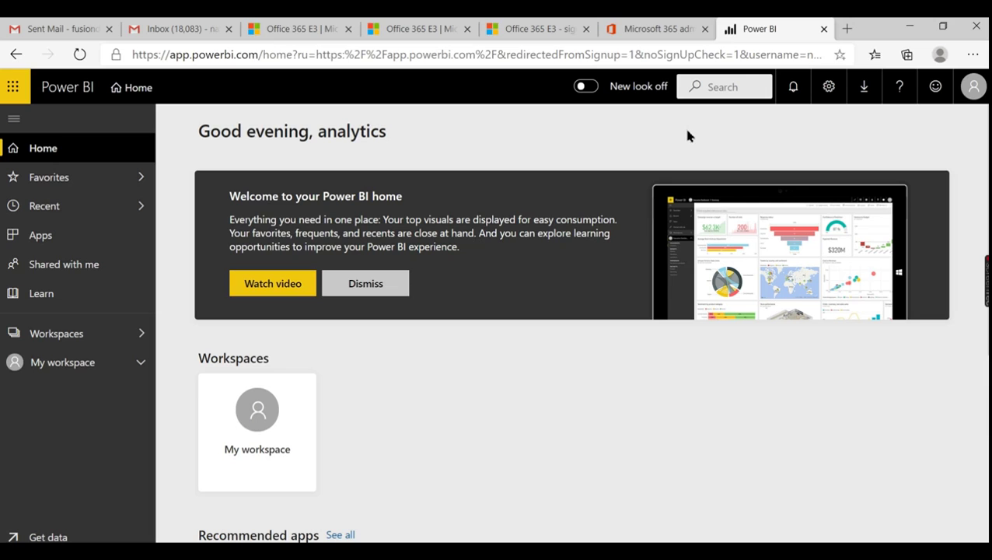
Close both leftover Office 365 E3 tabs and return to the Power BI home page.
left_click(280, 31)
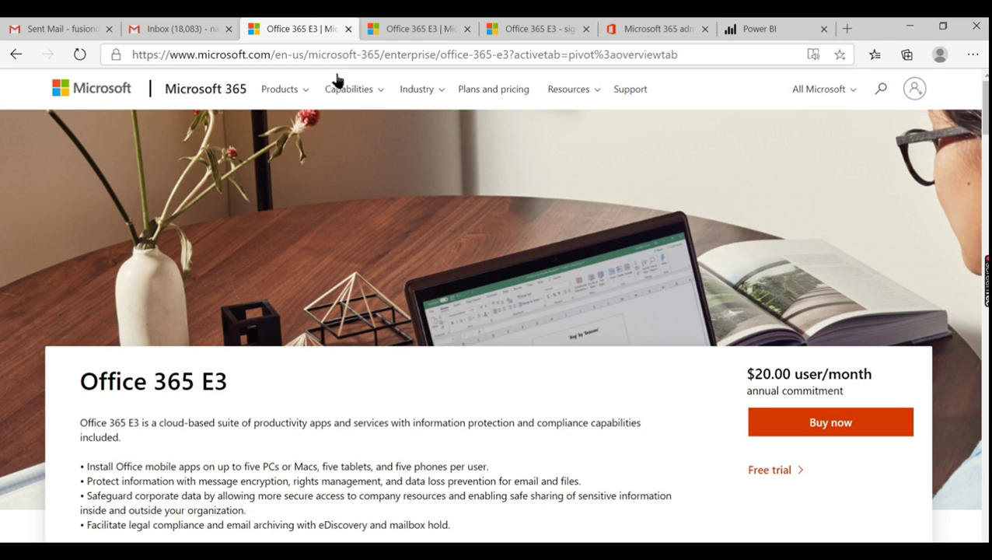
left_click(348, 28)
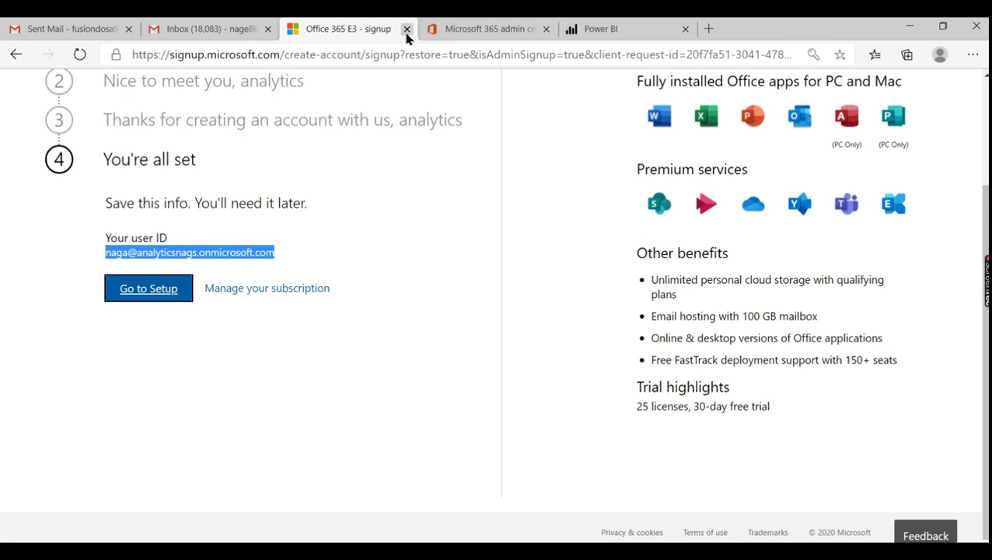
left_click(407, 28)
left_click(642, 30)
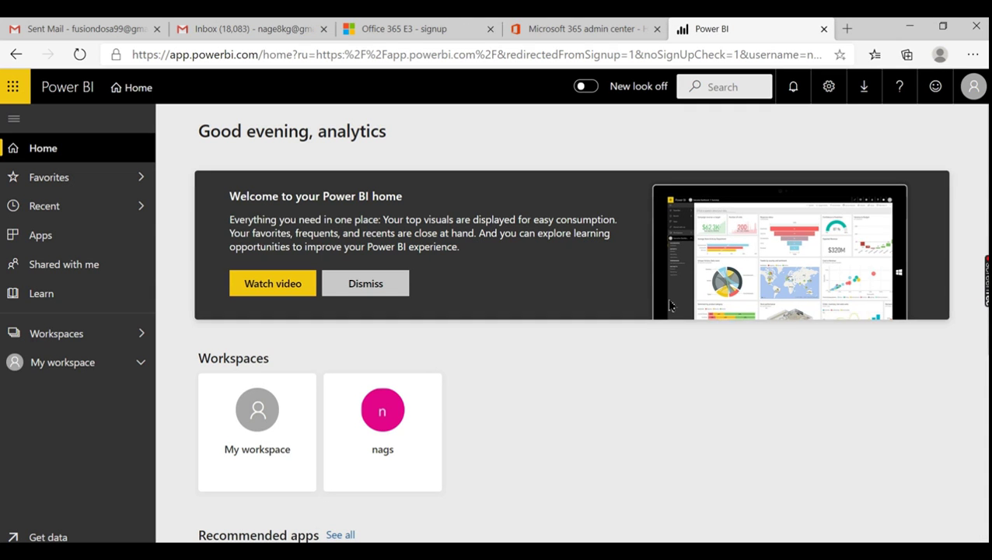
Dismiss the welcome banner and open My workspace from the sidebar.
left_click(378, 282)
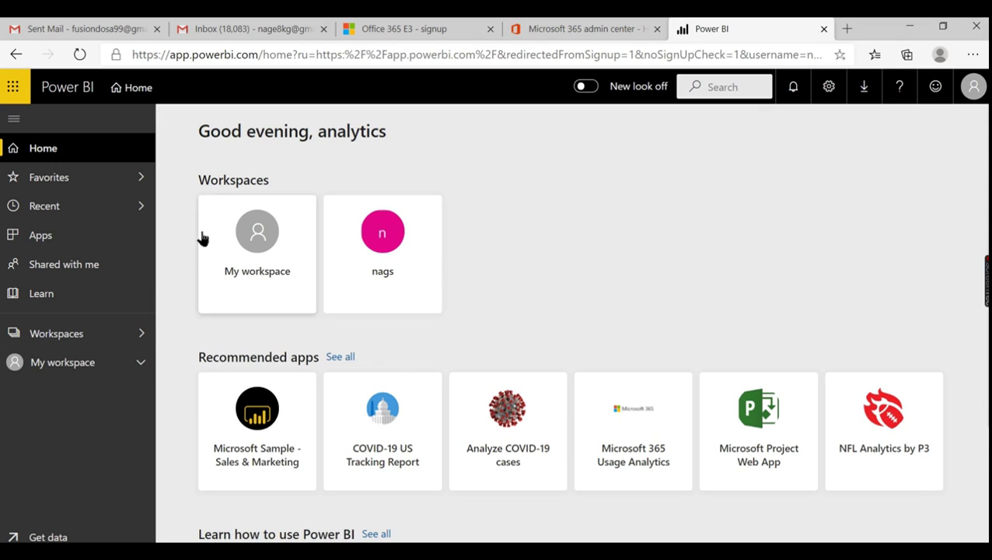
left_click(141, 363)
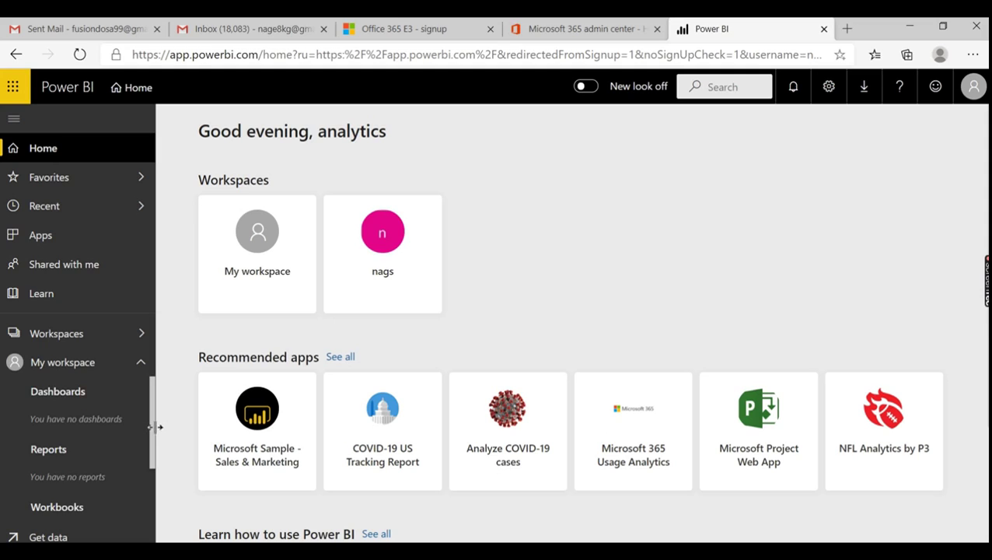
left_click_drag(158, 428, 150, 386)
left_click(84, 365)
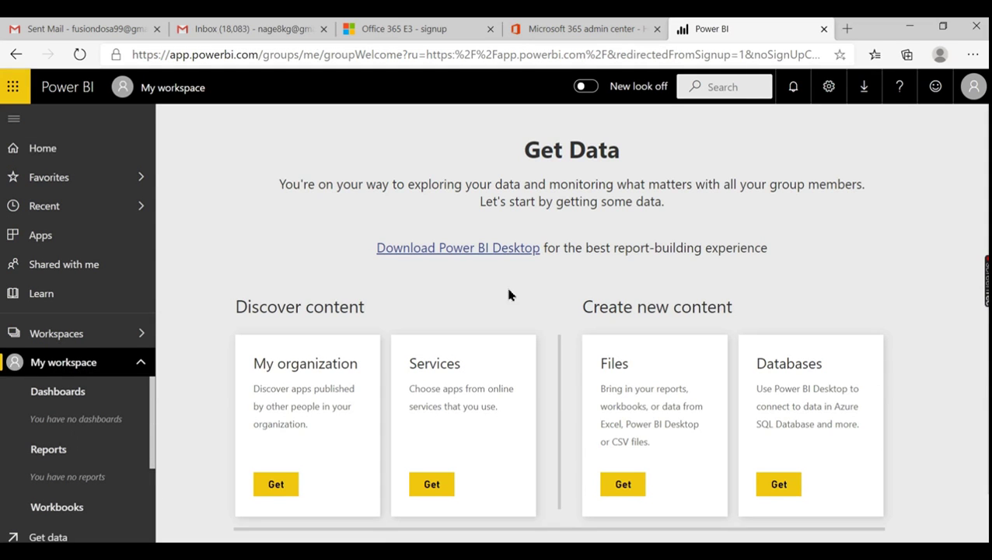
left_click(94, 367)
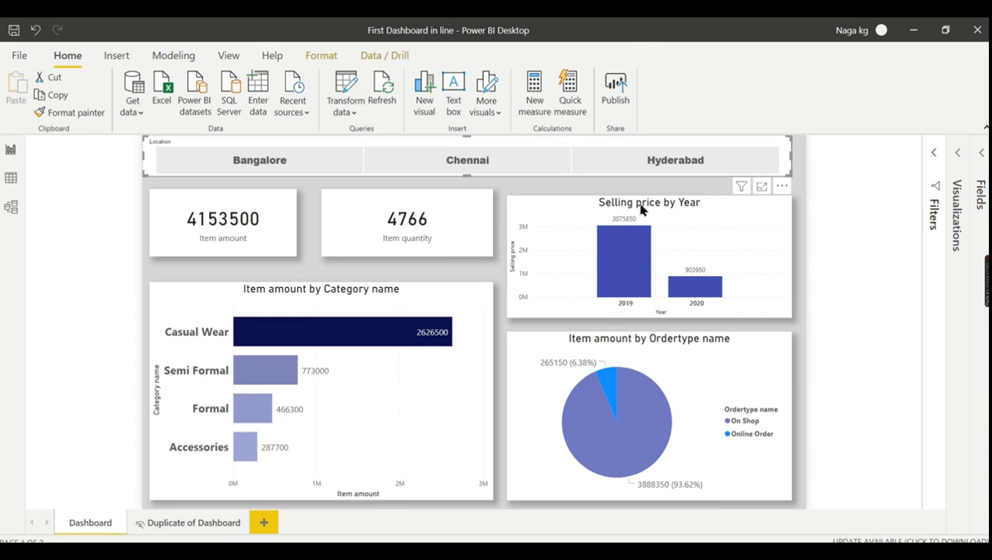
Sign out of the old account in Power BI Desktop and bring up Sign in.
left_click(874, 33)
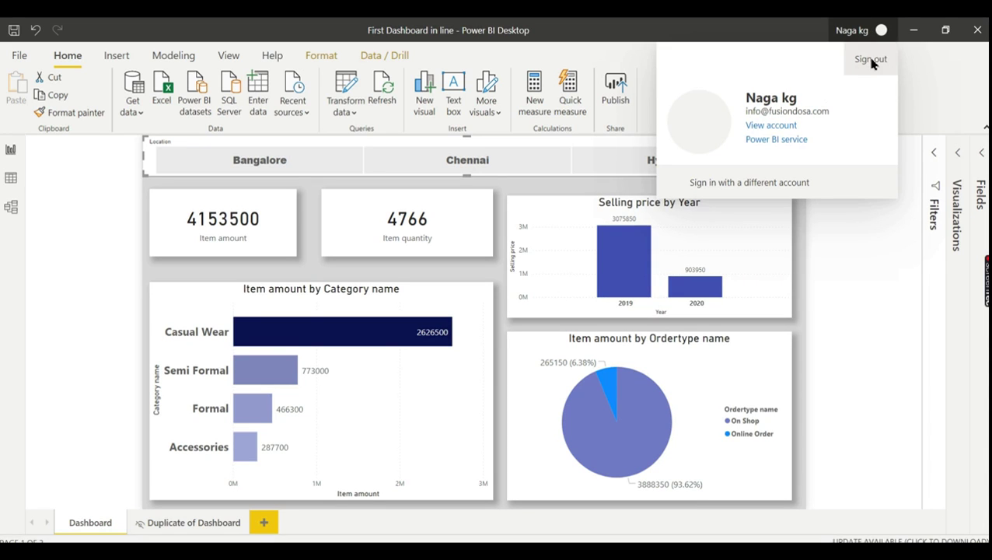
left_click(873, 59)
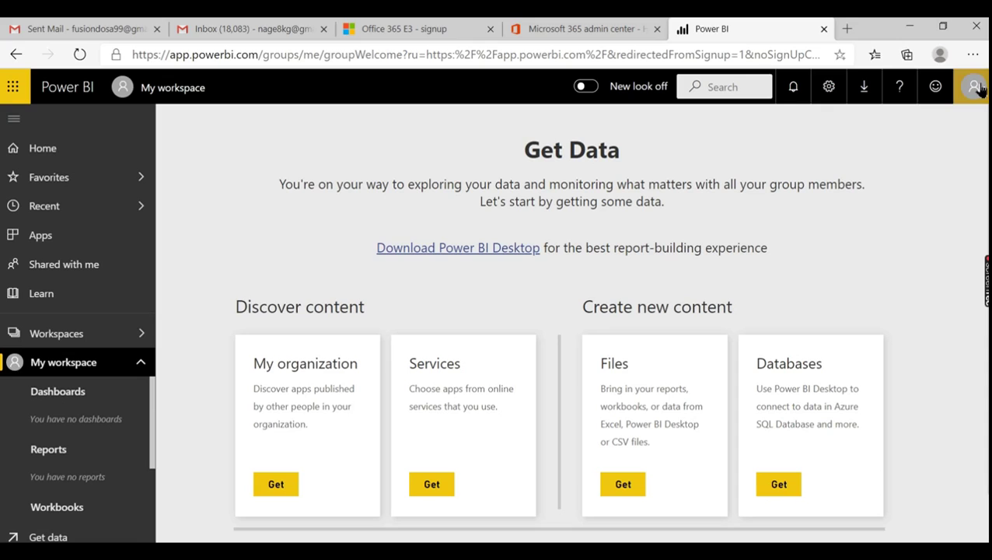
left_click(973, 87)
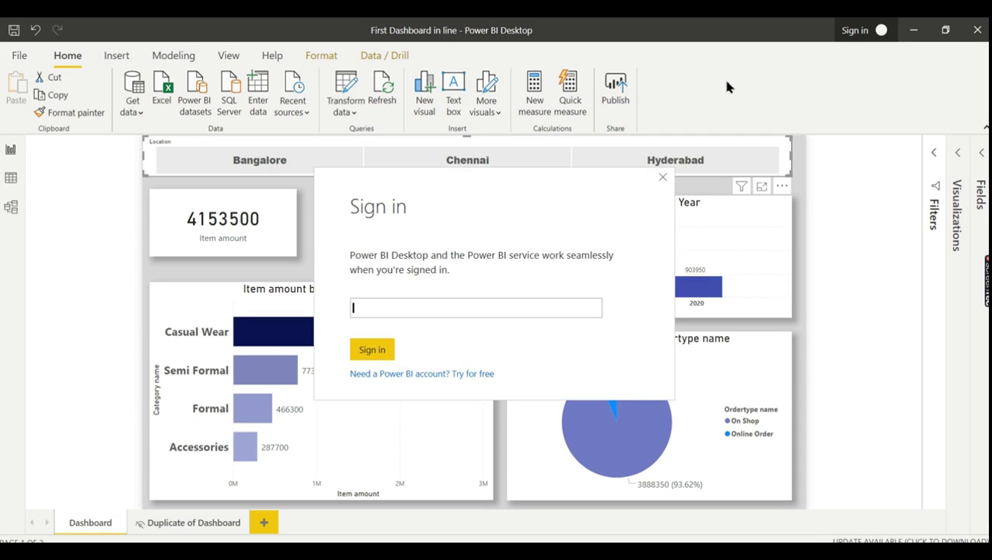
Sign in to Power BI Desktop with the new onmicrosoft.com e-mail and its password.
left_click(386, 309)
key("ctrl+v")
left_click(372, 357)
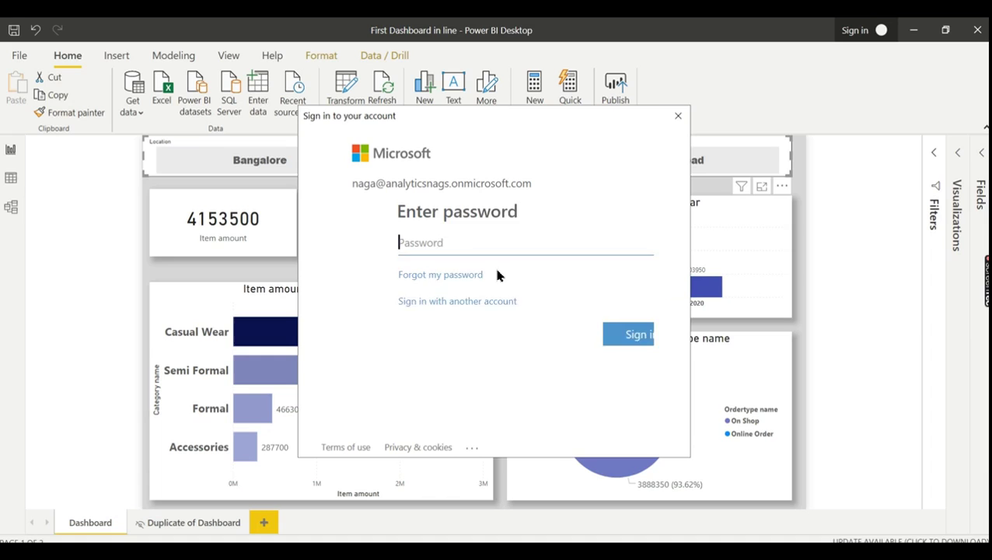
type("•••")
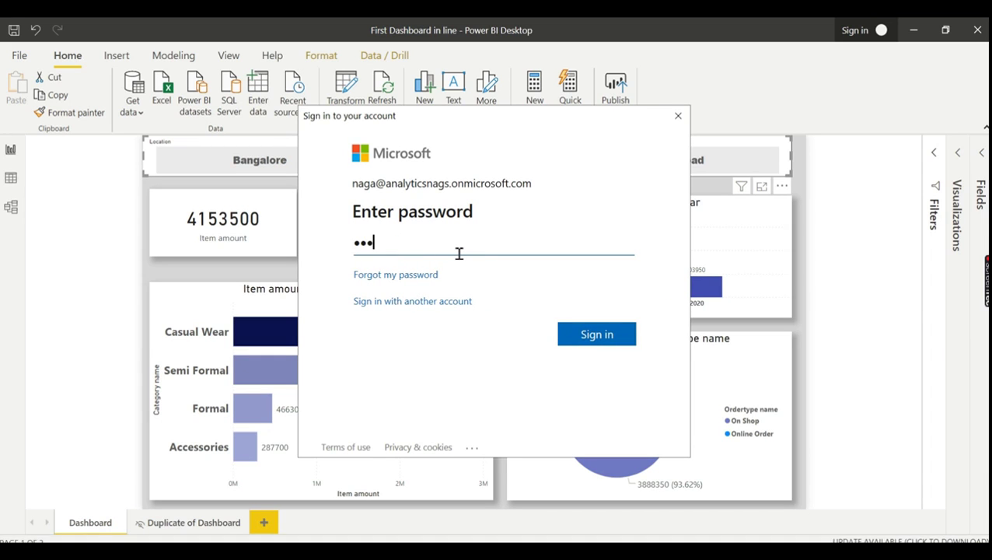
type("•••••••••")
left_click(585, 335)
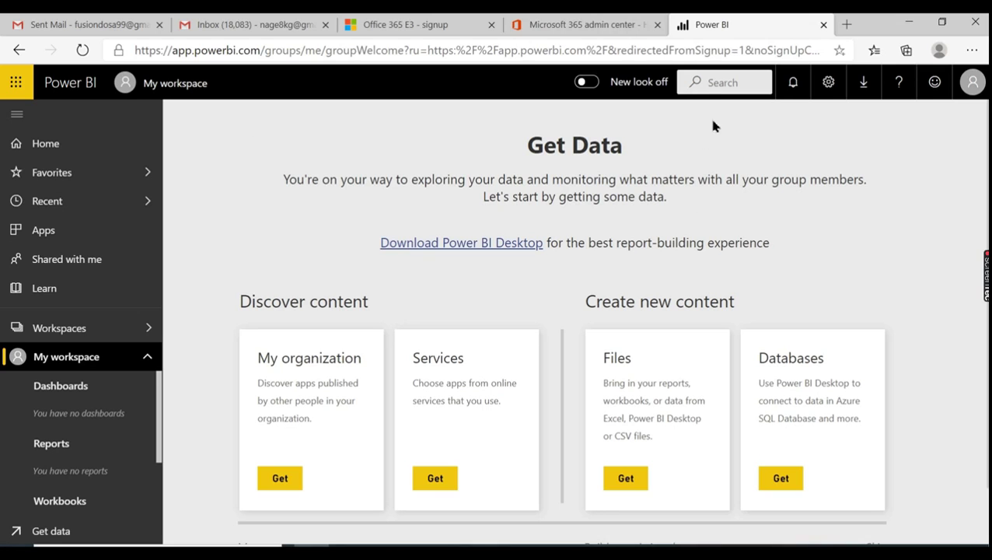
left_click(908, 23)
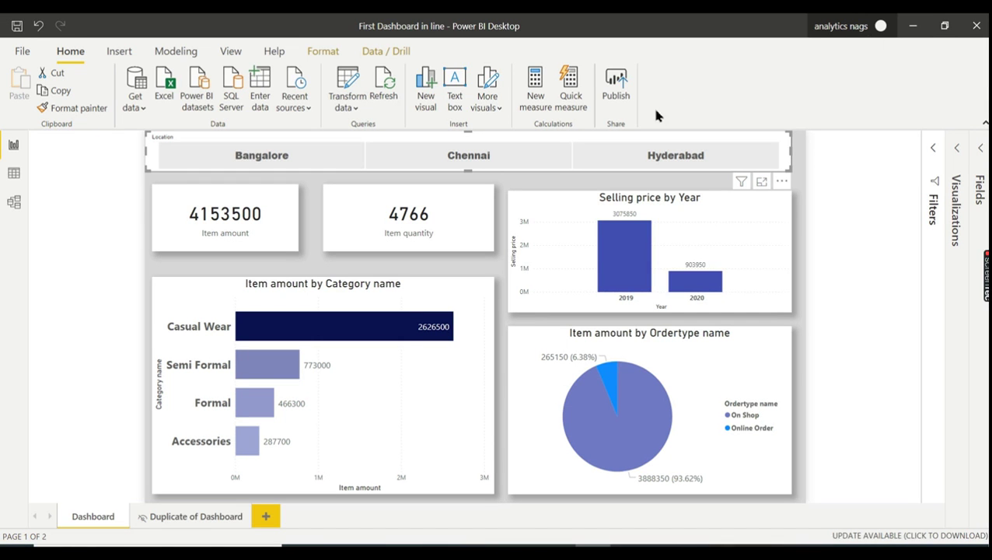
Save First Dashboard in line and publish it to My workspace.
left_click(616, 92)
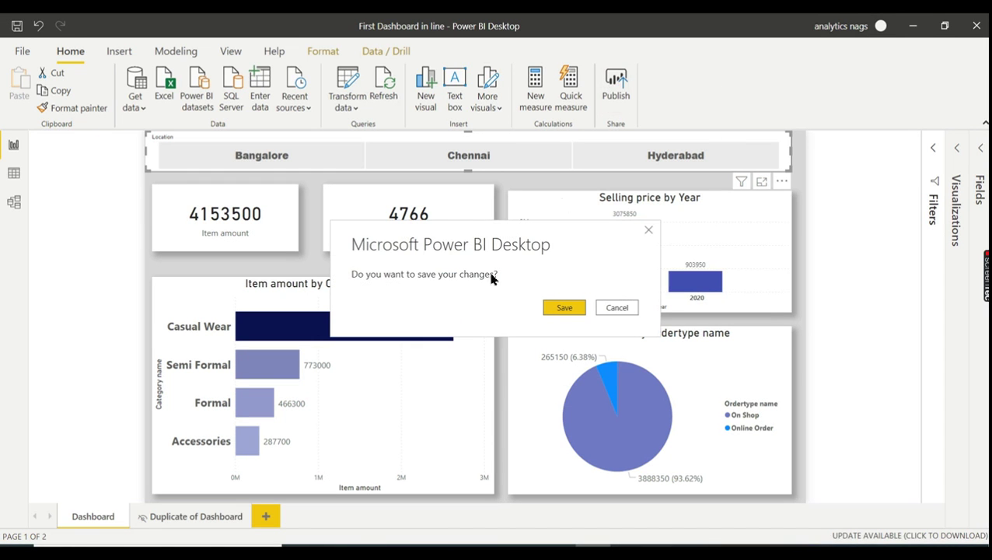
left_click(559, 310)
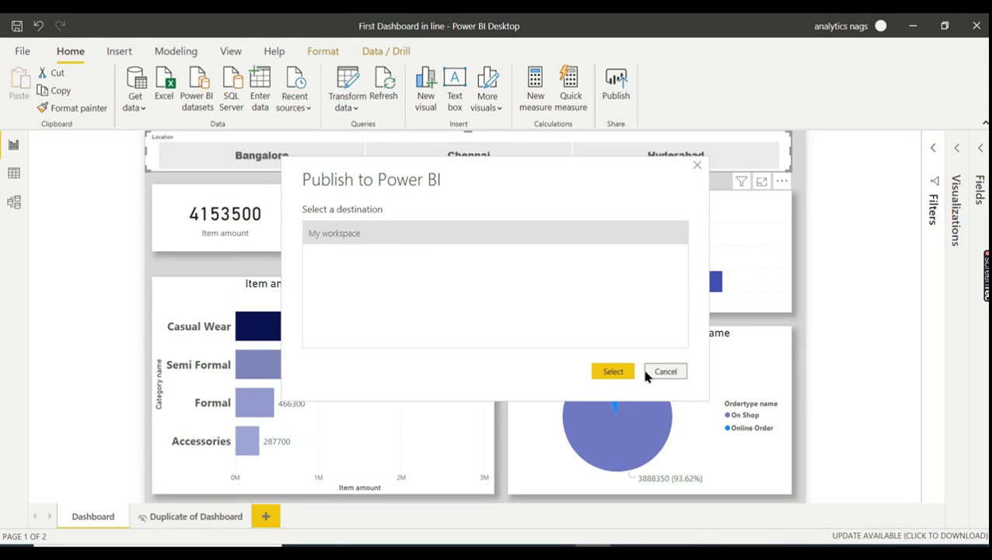
left_click(612, 372)
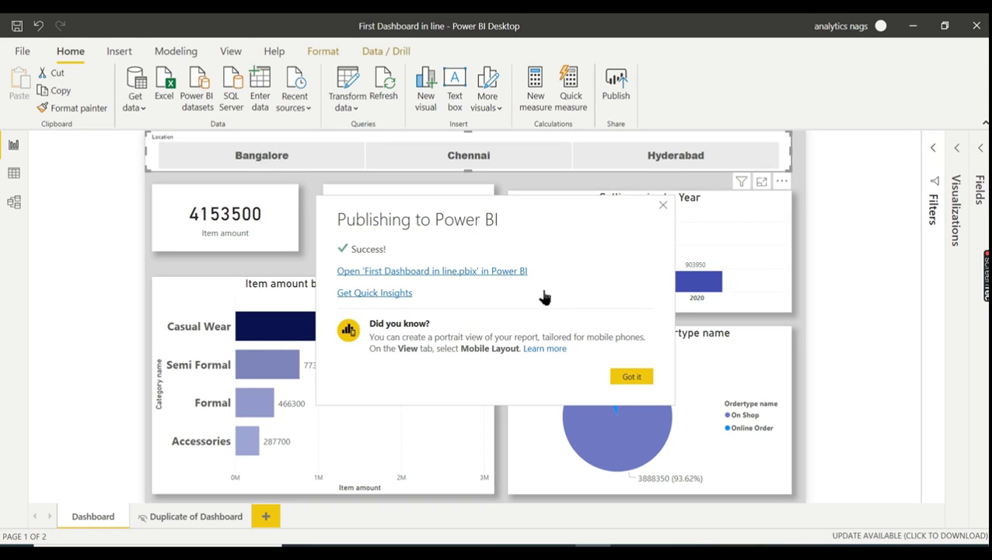
left_click(664, 206)
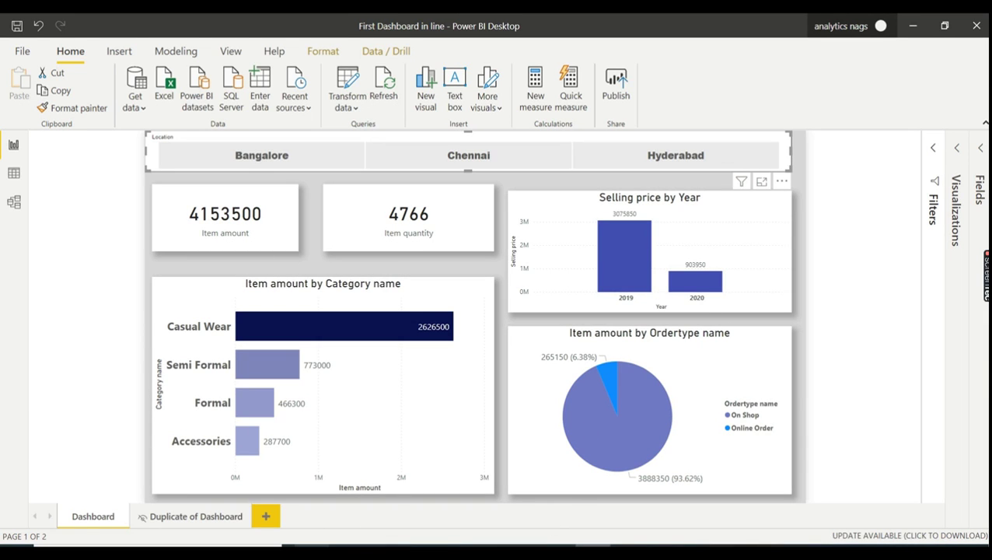
Reload the Power BI service page in the browser to pick up the published report.
mouse_move(311, 544)
left_click(311, 490)
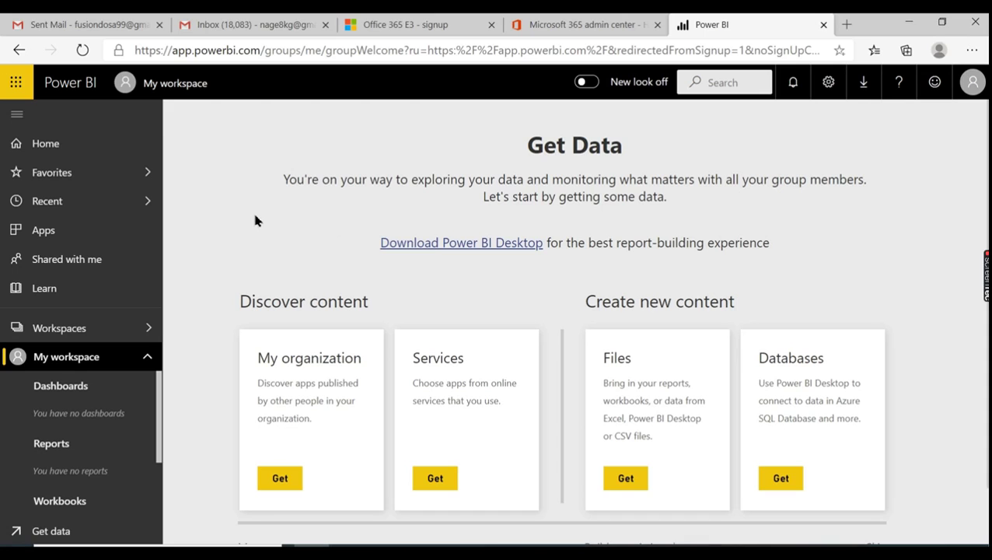
left_click(285, 51)
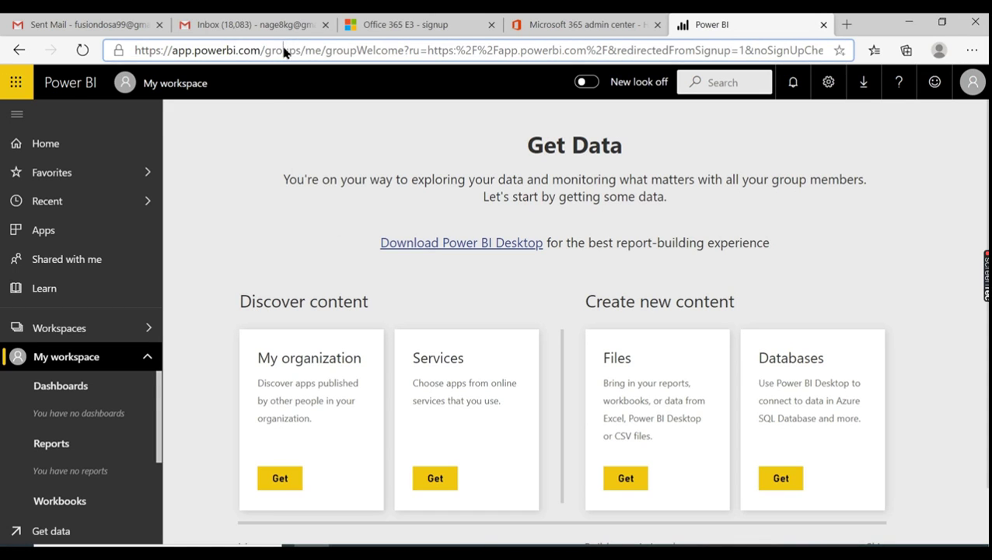
key("Return")
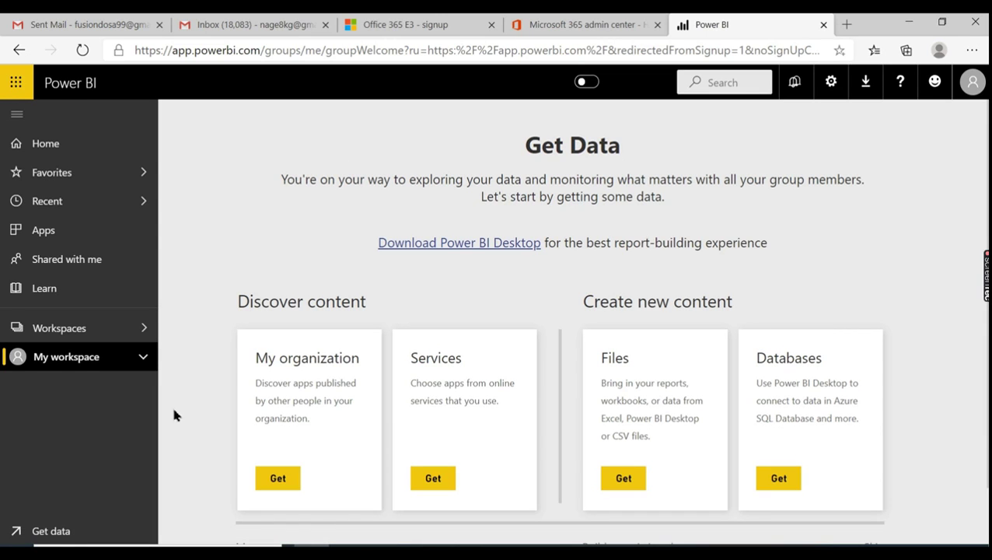
Open the First Dashboard in line report under My workspace.
left_click(143, 359)
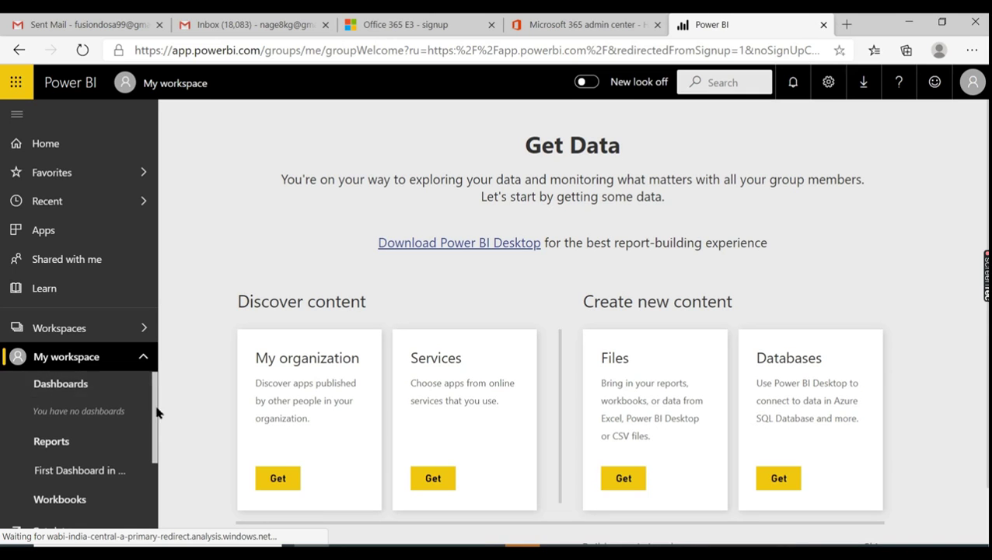
scroll(150, 419, "down", 1)
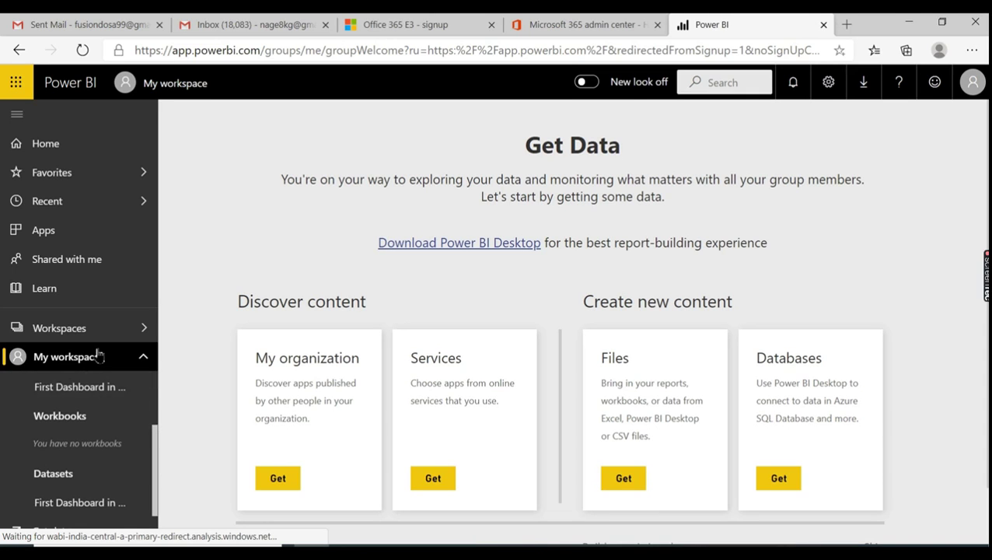
left_click(84, 389)
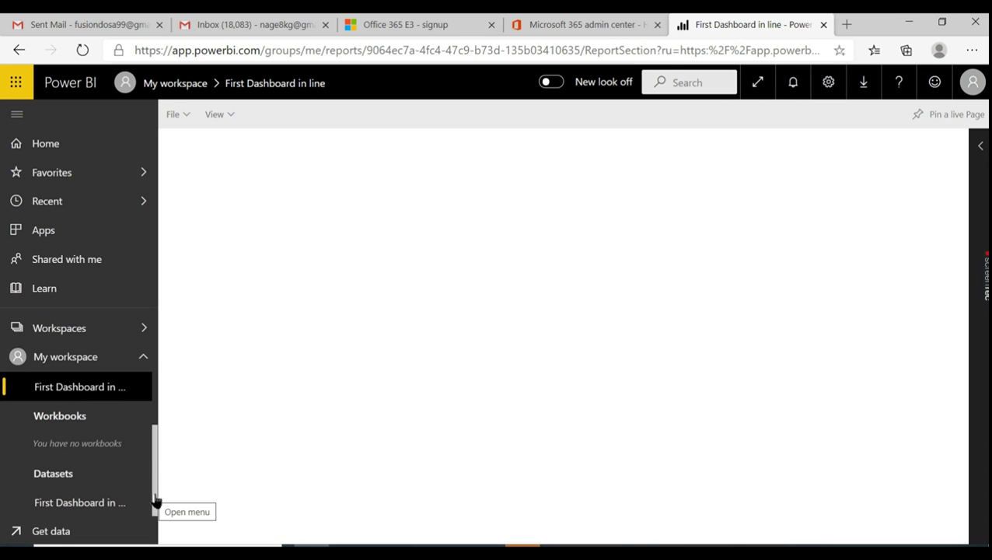
Show the First Dashboard in line report in full-screen mode.
left_click_drag(155, 500, 152, 457)
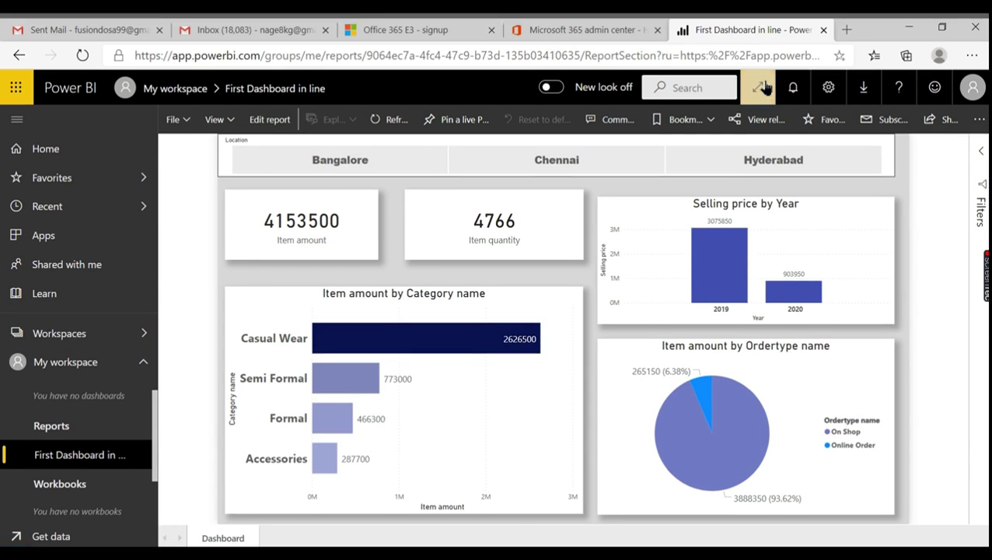
left_click(758, 83)
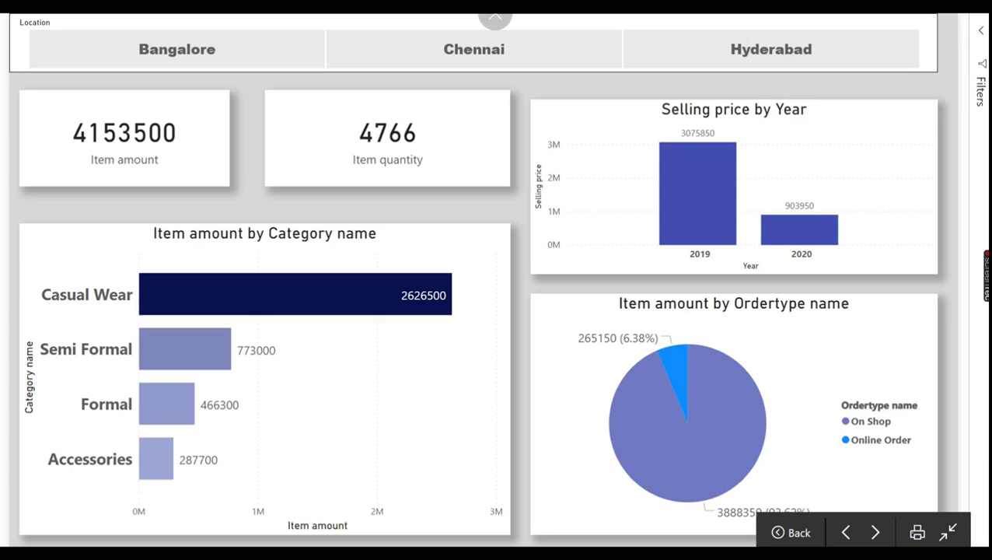